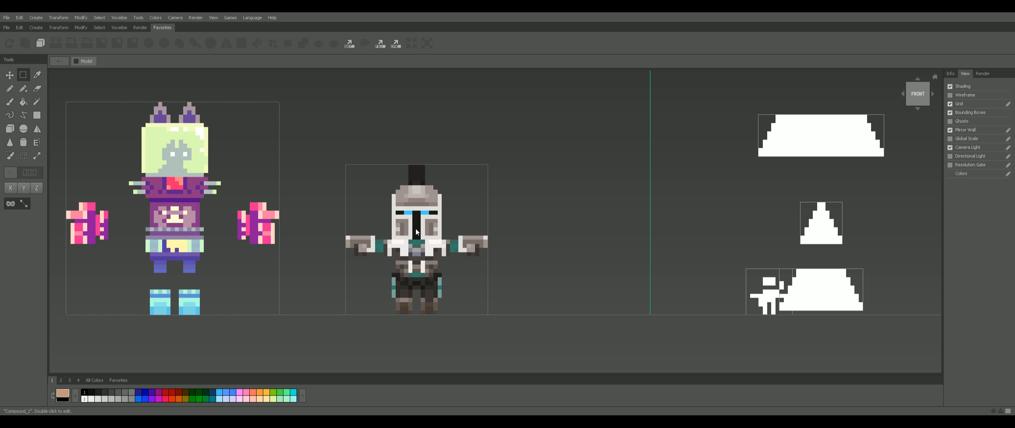
# Step: Move the small white figure away from the pyramid pieces so it stands beside the vertical axis on the ground
pyautogui.moveTo(512, 173); pyautogui.dragTo(481, 192, button='middle')
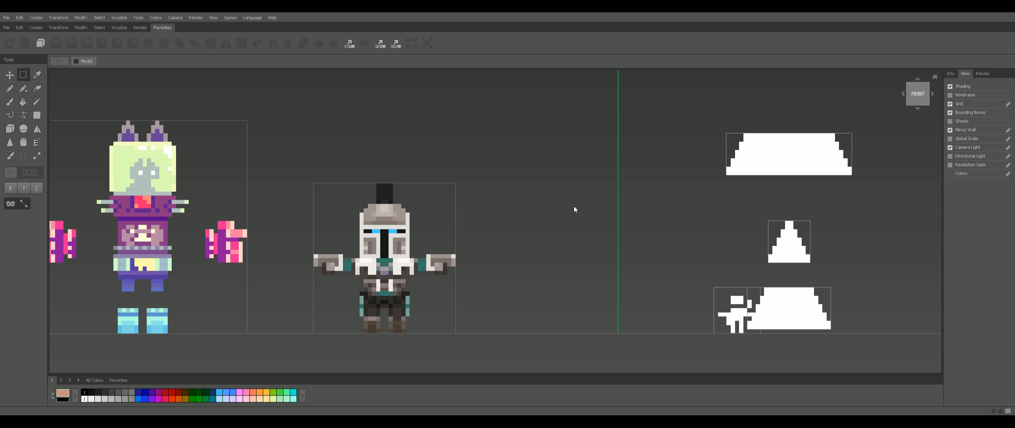
pyautogui.moveTo(561, 221); pyautogui.dragTo(505, 211, button='middle')
pyautogui.scroll(-1, 596, 211)
pyautogui.scroll(1, 536, 228)
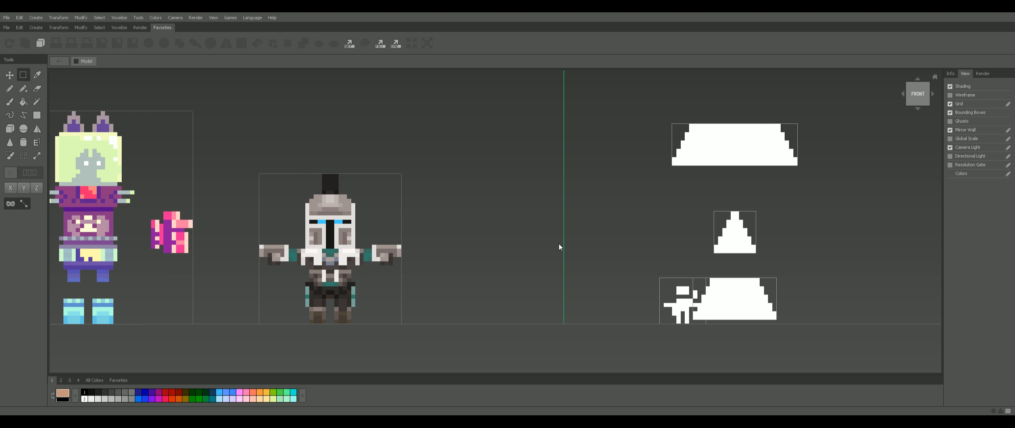
pyautogui.moveTo(663, 324); pyautogui.dragTo(611, 255)
pyautogui.press('m')
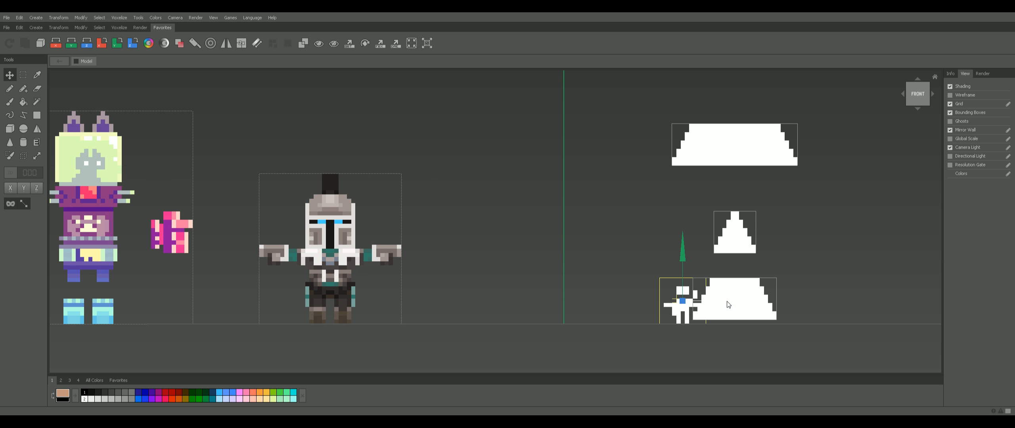
pyautogui.moveTo(725, 301); pyautogui.dragTo(599, 299)
pyautogui.click(626, 287)
pyautogui.moveTo(643, 279); pyautogui.dragTo(633, 282, button='middle')
pyautogui.scroll(1, 633, 282)
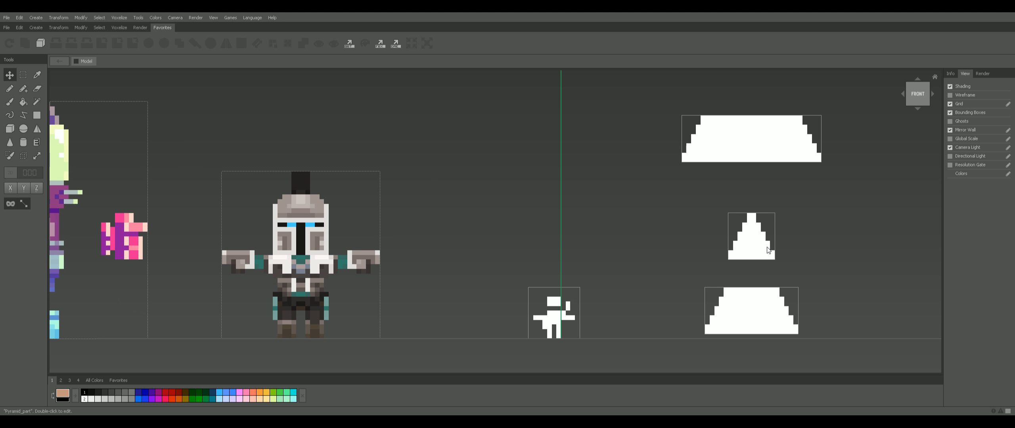
# Step: Rearrange the three pyramid pieces vertically, with the pointed tip highest, the medium section in the middle and the widest section lowest
pyautogui.press('m')
pyautogui.moveTo(790, 248); pyautogui.dragTo(748, 303)
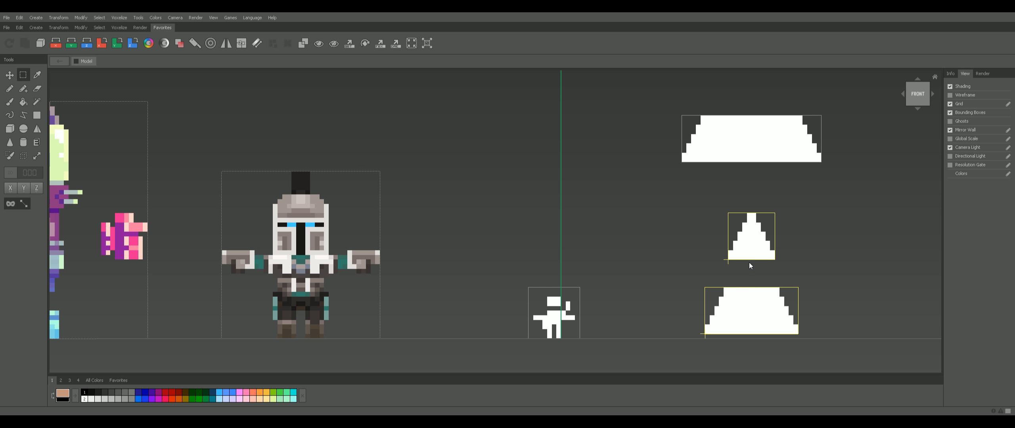
pyautogui.press('v')
pyautogui.moveTo(748, 228); pyautogui.dragTo(725, 116)
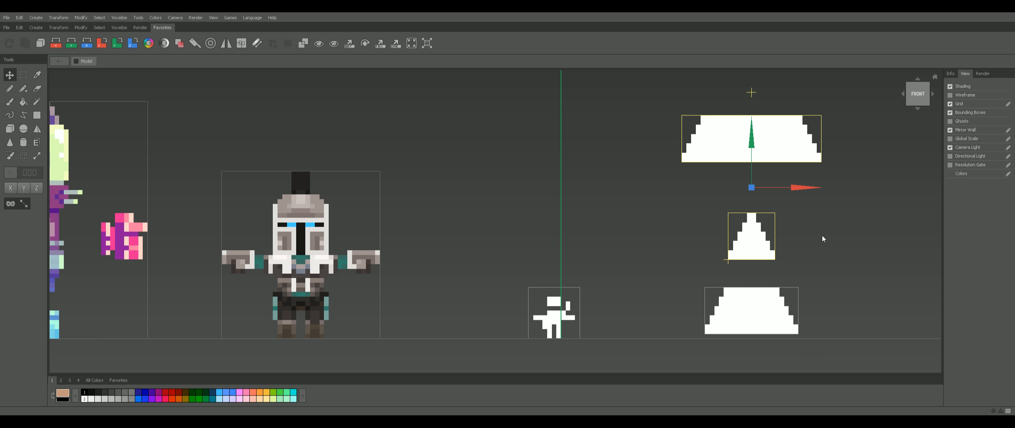
pyautogui.moveTo(822, 236); pyautogui.dragTo(754, 301)
pyautogui.moveTo(752, 230); pyautogui.dragTo(752, 128)
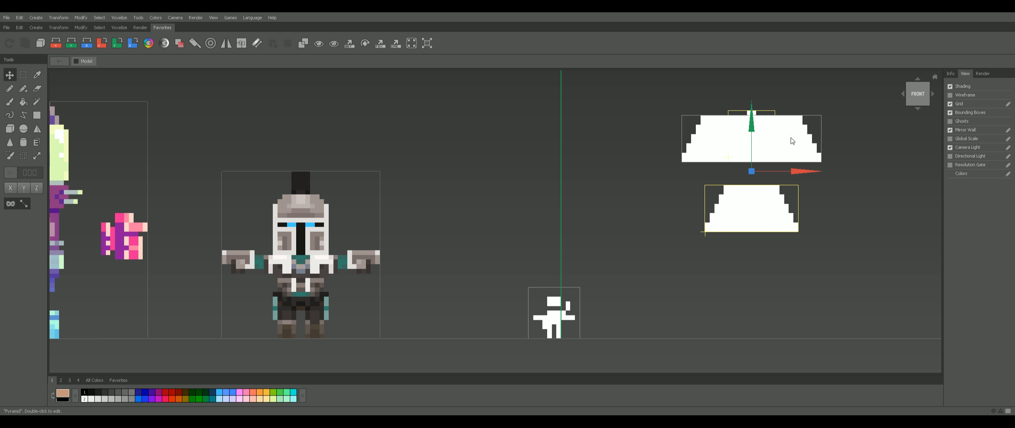
pyautogui.click(792, 139)
pyautogui.moveTo(752, 98); pyautogui.dragTo(767, 250)
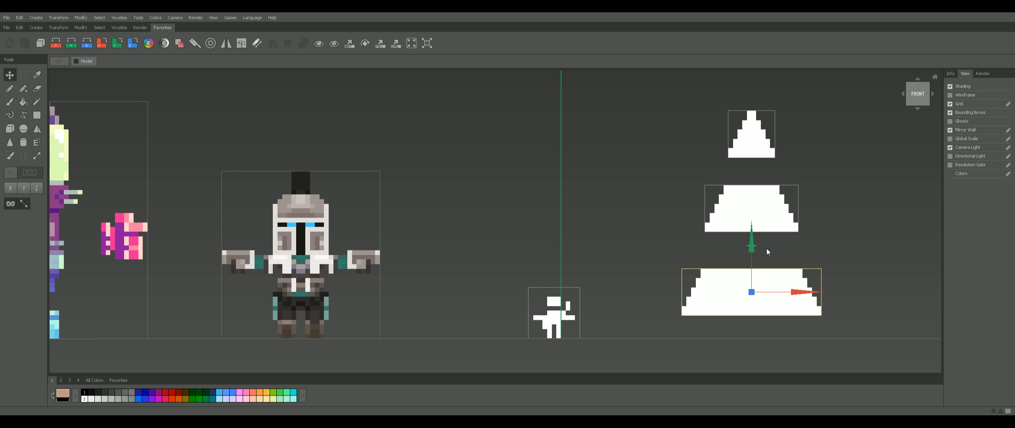
pyautogui.click(819, 204)
pyautogui.moveTo(844, 256); pyautogui.dragTo(840, 275, button='middle')
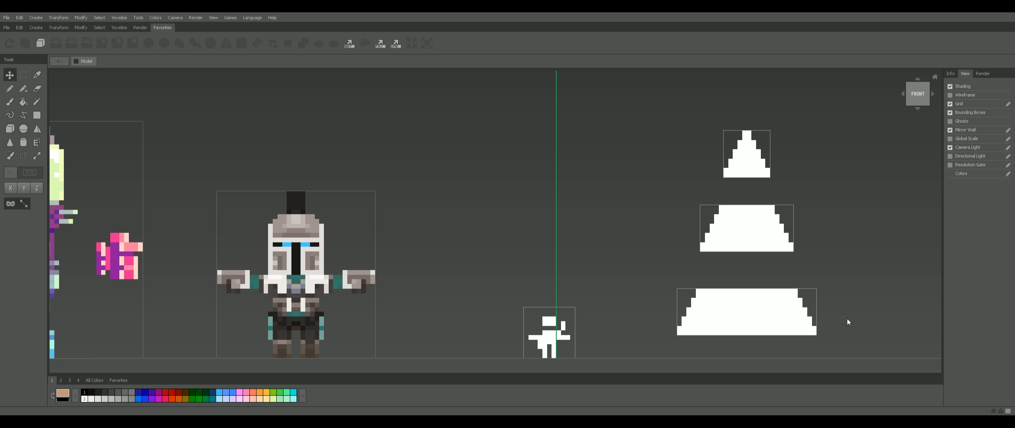
# Step: Examine the lineup of finished character models from the front, including the armoured knight, the helmeted creature and the two blue-suited men
pyautogui.moveTo(848, 319); pyautogui.dragTo(768, 261, button='right')
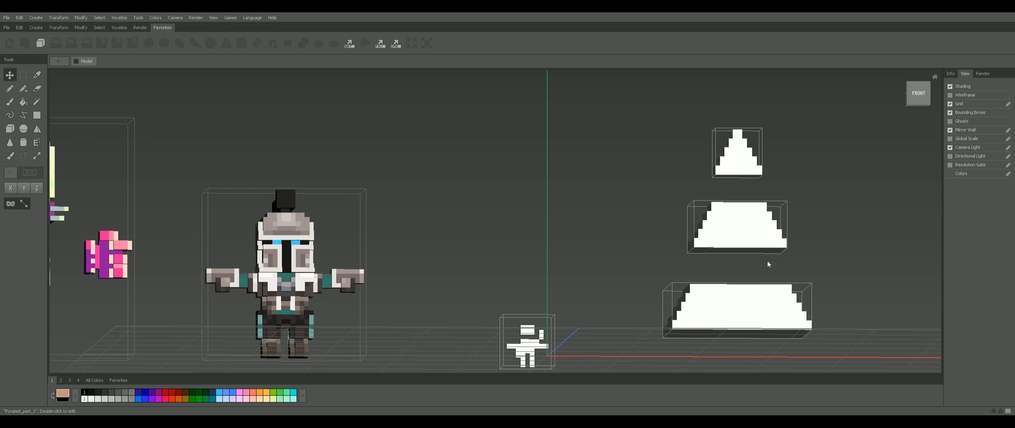
pyautogui.click(919, 93)
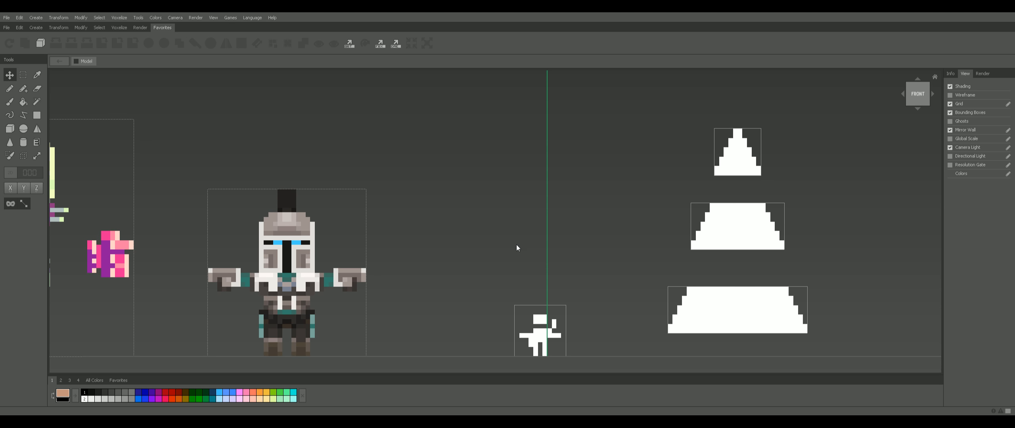
pyautogui.scroll(-1, 341, 203)
pyautogui.moveTo(339, 203); pyautogui.dragTo(474, 218, button='middle')
pyautogui.scroll(-1, 477, 261)
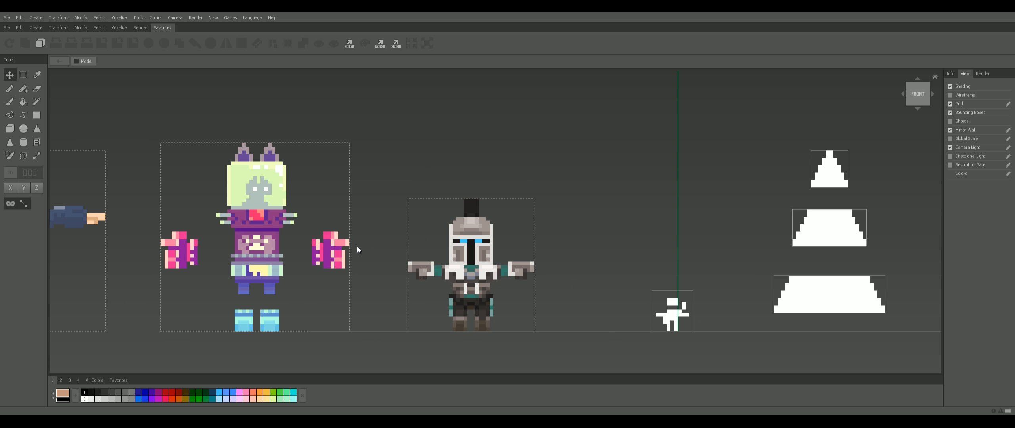
pyautogui.click(463, 265)
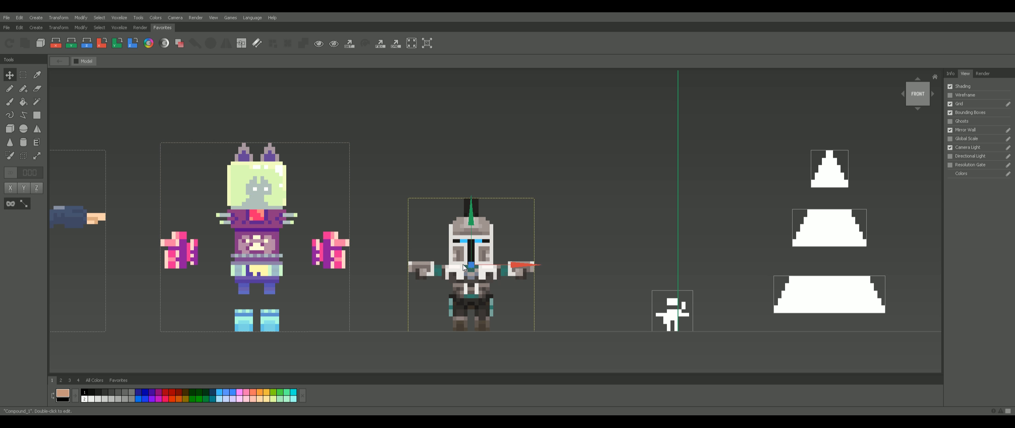
pyautogui.moveTo(389, 214); pyautogui.dragTo(718, 241, button='middle')
pyautogui.click(352, 253)
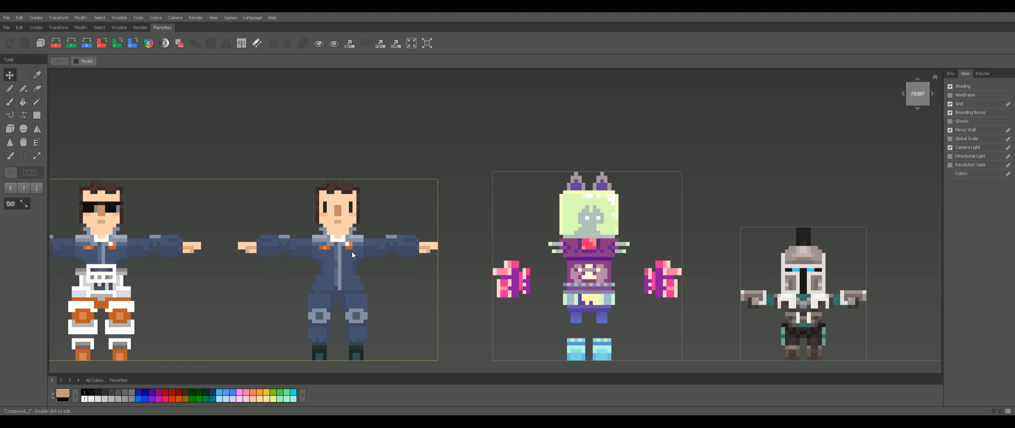
pyautogui.moveTo(364, 280); pyautogui.dragTo(337, 247, button='middle')
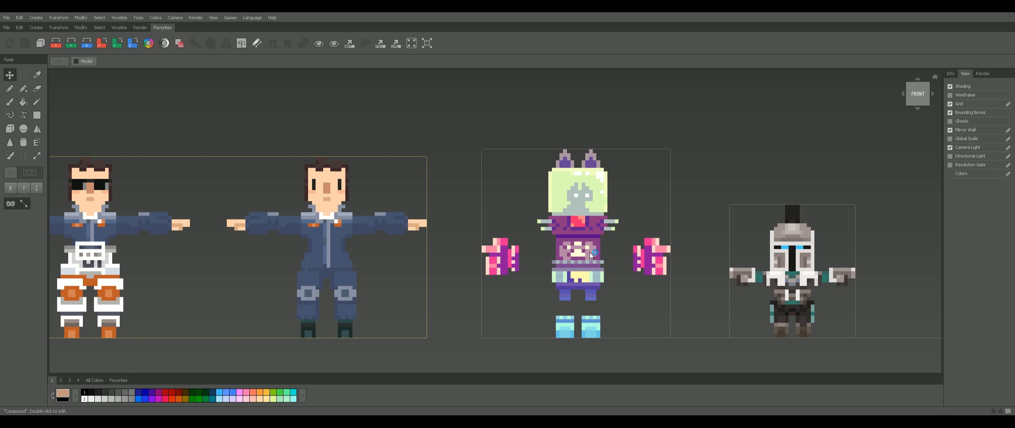
pyautogui.moveTo(762, 257)
pyautogui.mouseDown(button='middle')
pyautogui.moveTo(578, 260)
pyautogui.moveTo(518, 244)
pyautogui.mouseUp(button='middle')
pyautogui.moveTo(894, 269); pyautogui.dragTo(757, 303, button='middle')
pyautogui.moveTo(267, 212); pyautogui.dragTo(505, 209, button='middle')
pyautogui.moveTo(193, 210); pyautogui.dragTo(314, 203, button='middle')
pyautogui.moveTo(524, 253); pyautogui.dragTo(356, 240, button='middle')
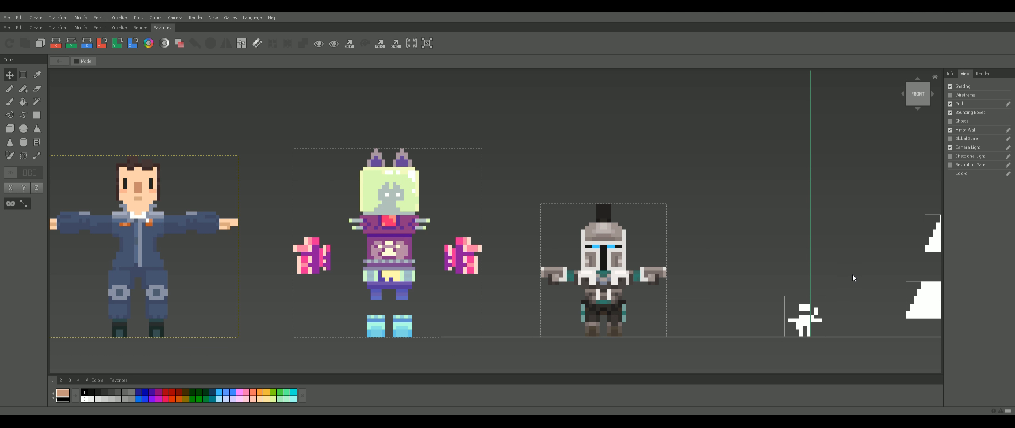
# Step: Inspect the three pyramid pieces one by one to see that each is a separate object
pyautogui.moveTo(849, 275); pyautogui.dragTo(670, 232, button='middle')
pyautogui.click(737, 276)
pyautogui.moveTo(761, 271); pyautogui.dragTo(716, 277, button='middle')
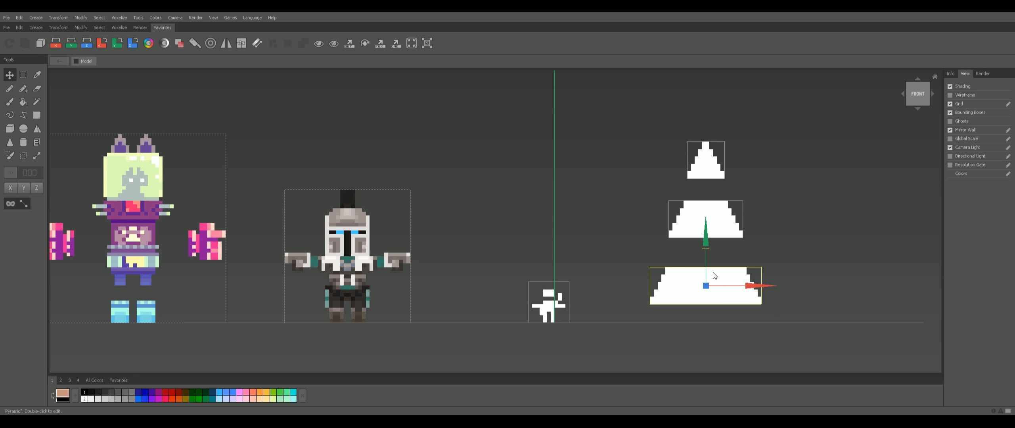
pyautogui.press('m')
pyautogui.moveTo(808, 307); pyautogui.dragTo(674, 143)
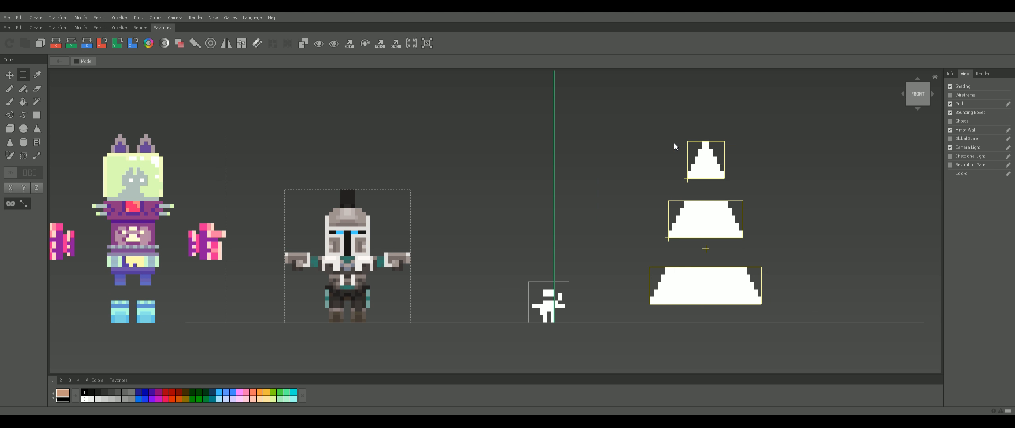
pyautogui.moveTo(691, 159); pyautogui.dragTo(679, 189, button='middle')
pyautogui.press('v')
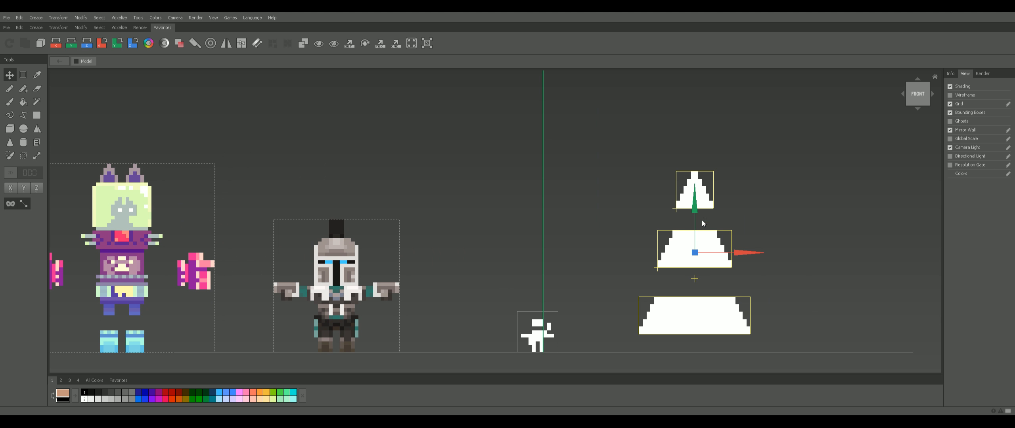
pyautogui.click(705, 208)
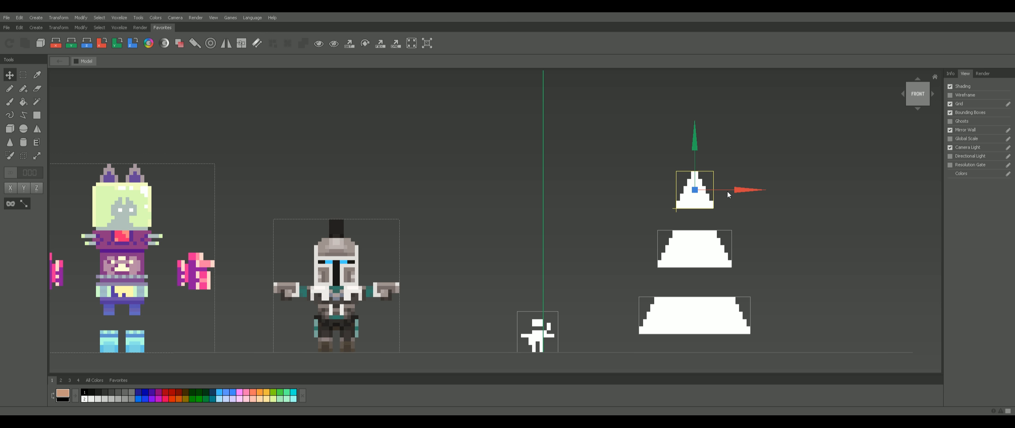
pyautogui.click(702, 247)
pyautogui.click(707, 311)
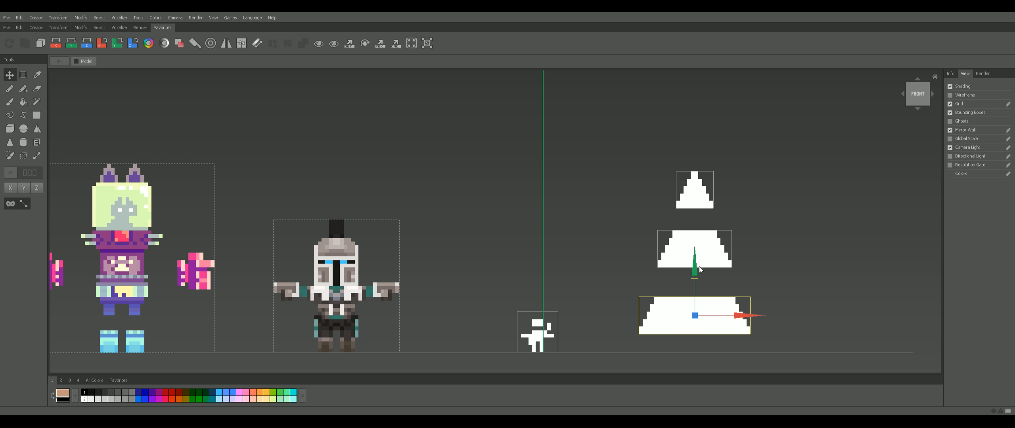
pyautogui.click(690, 203)
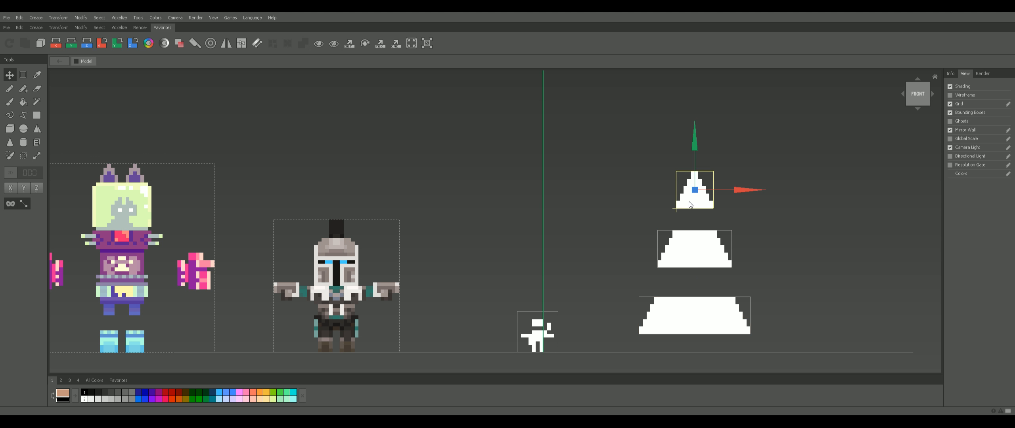
pyautogui.click(700, 259)
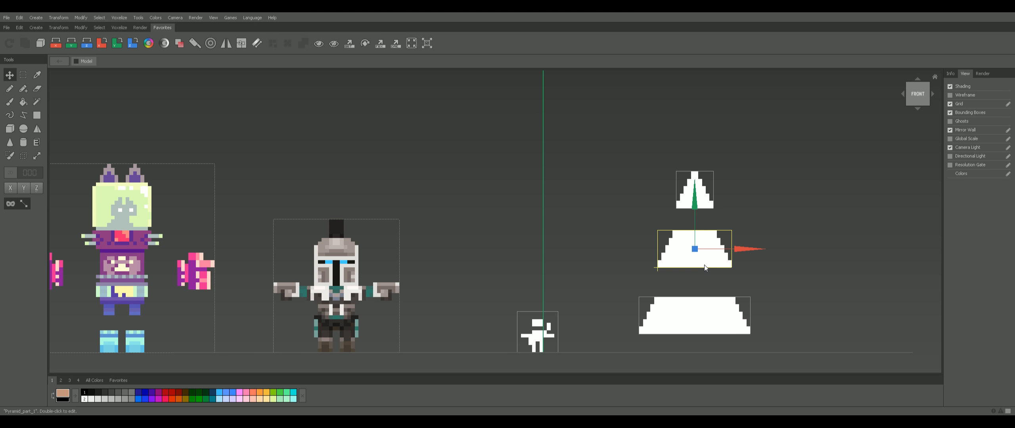
pyautogui.click(732, 329)
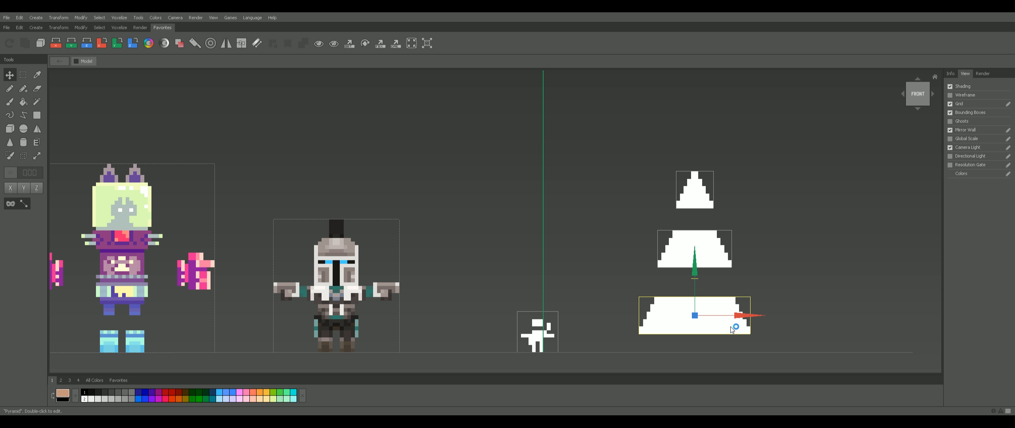
# Step: View the pyramid pieces and the small figure from angled perspectives, ending in the front view
pyautogui.moveTo(732, 292); pyautogui.dragTo(734, 282, button='middle')
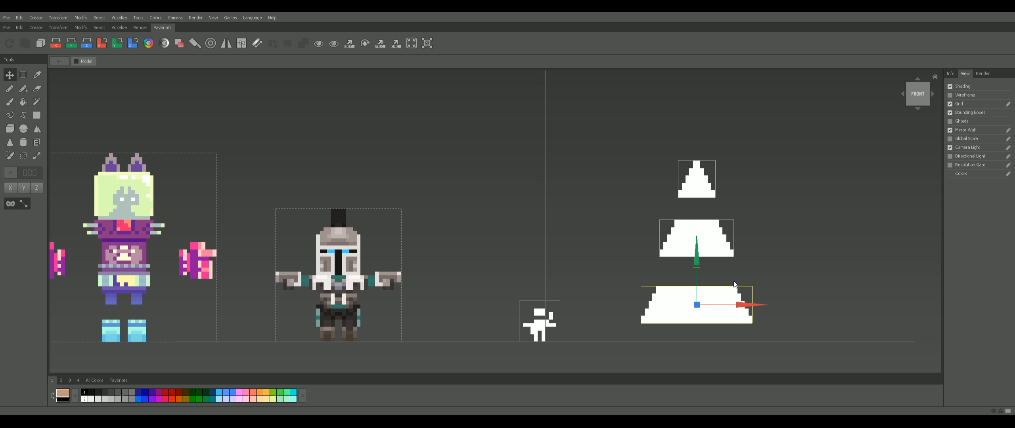
pyautogui.moveTo(725, 270); pyautogui.dragTo(673, 288, button='right')
pyautogui.moveTo(706, 248); pyautogui.dragTo(596, 238, button='right')
pyautogui.moveTo(703, 213); pyautogui.dragTo(683, 273, button='middle')
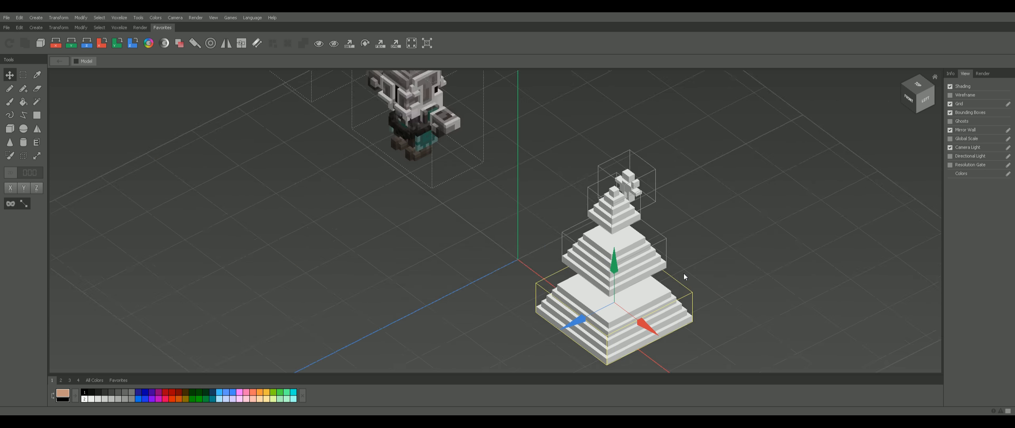
pyautogui.moveTo(683, 274); pyautogui.dragTo(711, 256, button='right')
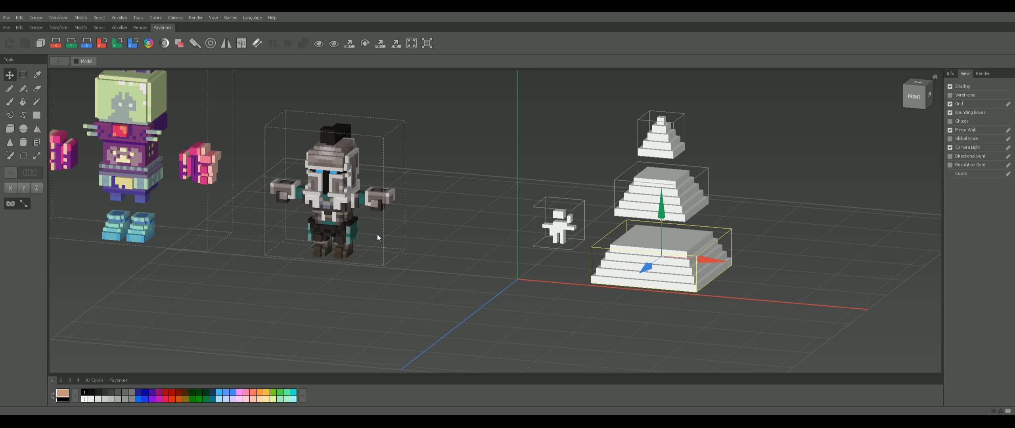
pyautogui.moveTo(455, 234); pyautogui.dragTo(450, 255, button='middle')
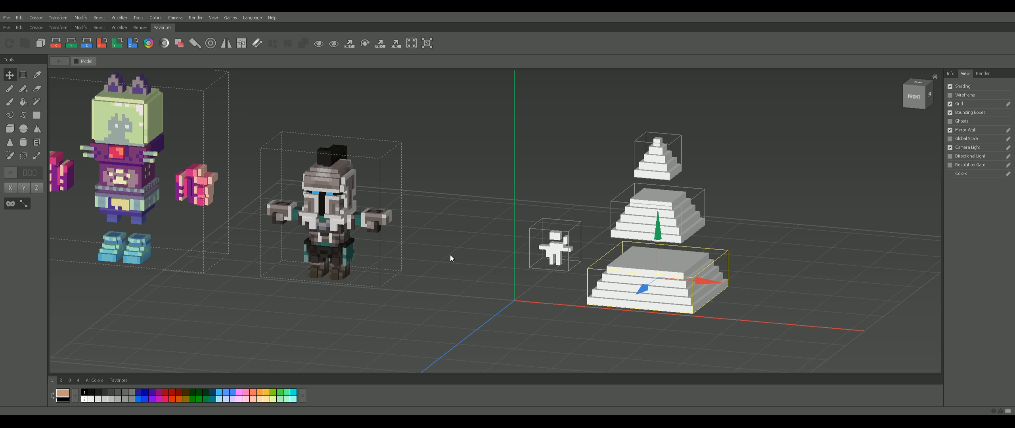
pyautogui.click(915, 97)
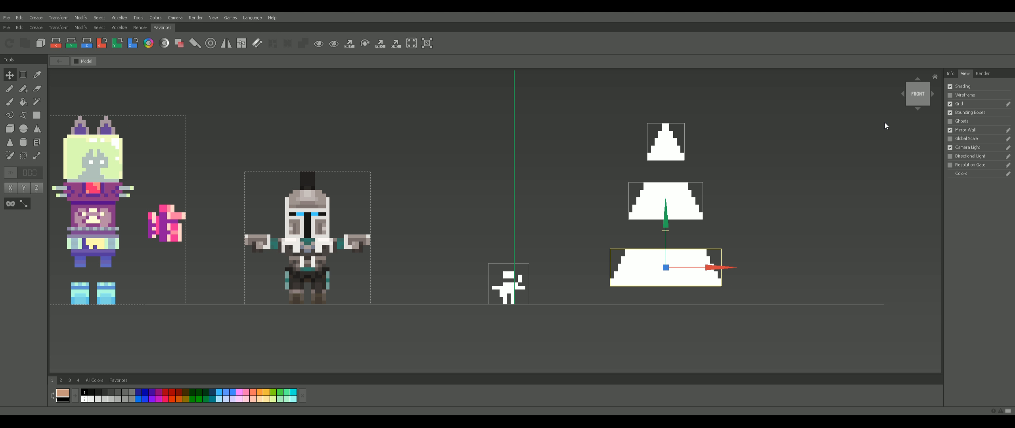
# Step: Add a new box object and raise it above the small white figure
pyautogui.click(458, 228)
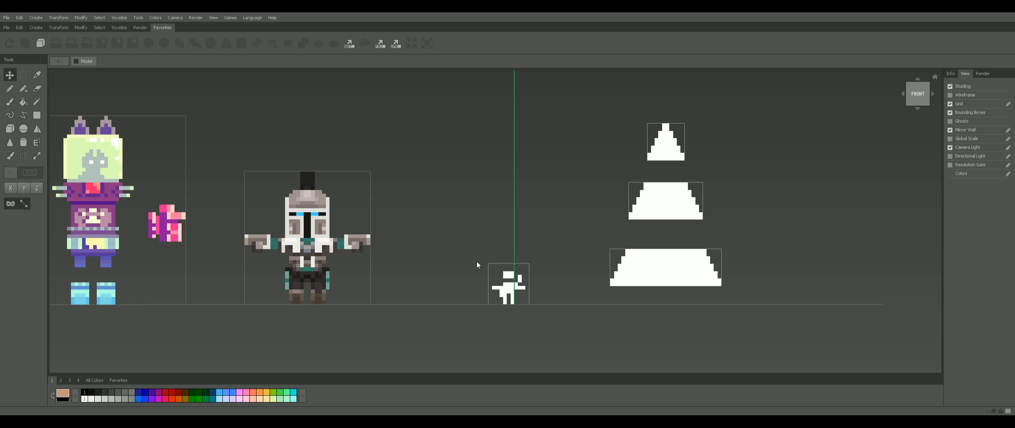
pyautogui.hotkey('ctrl', 'm')
pyautogui.moveTo(515, 241); pyautogui.dragTo(516, 185)
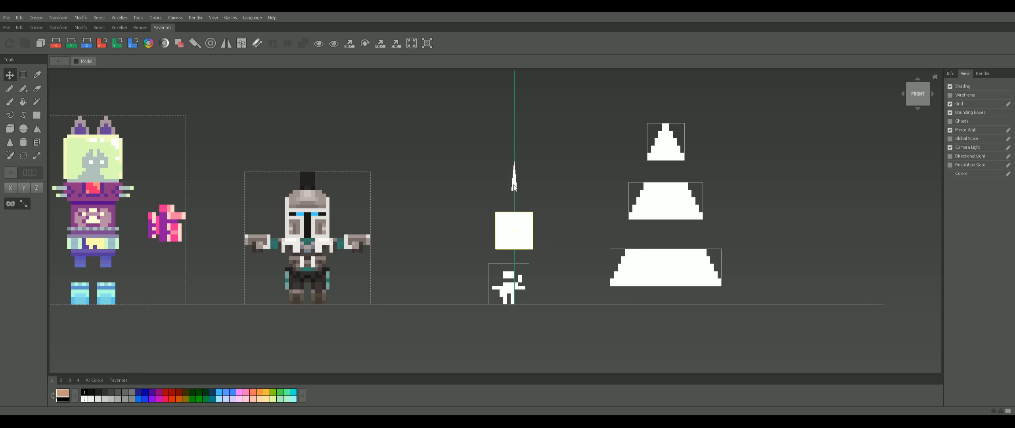
# Step: Edit the new box, deleting 3 by 2 voxel blocks at both lower corners and a two-voxel gap between the feet
pyautogui.doubleClick(527, 238)
pyautogui.click(23, 74)
pyautogui.scroll(1, 531, 268)
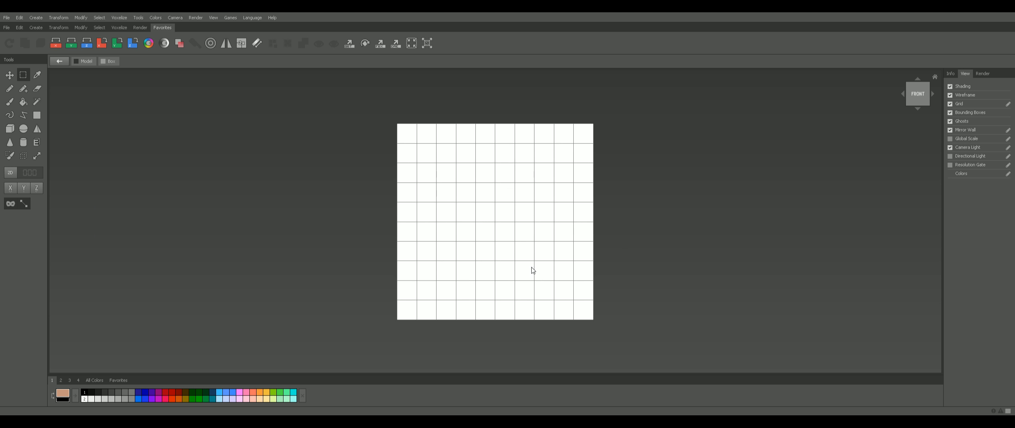
pyautogui.moveTo(529, 290); pyautogui.dragTo(587, 313)
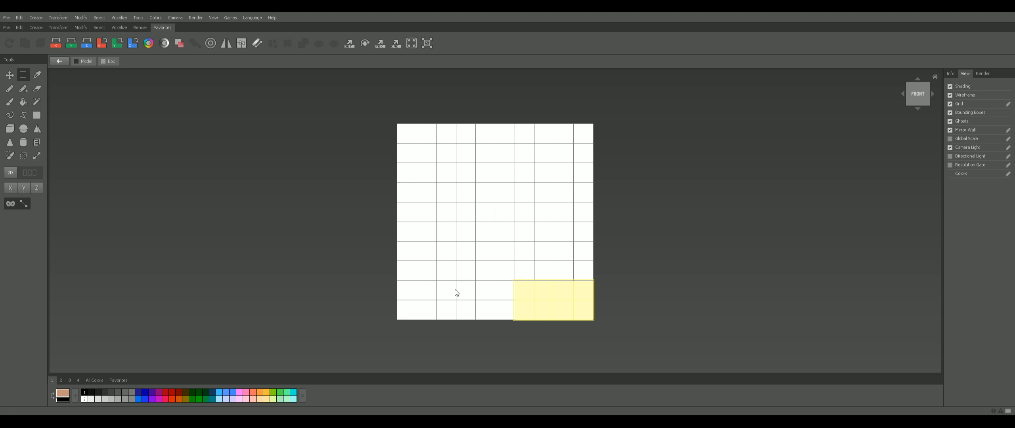
pyautogui.moveTo(448, 288); pyautogui.dragTo(324, 351)
pyautogui.moveTo(504, 310); pyautogui.dragTo(489, 318)
pyautogui.press('Delete')
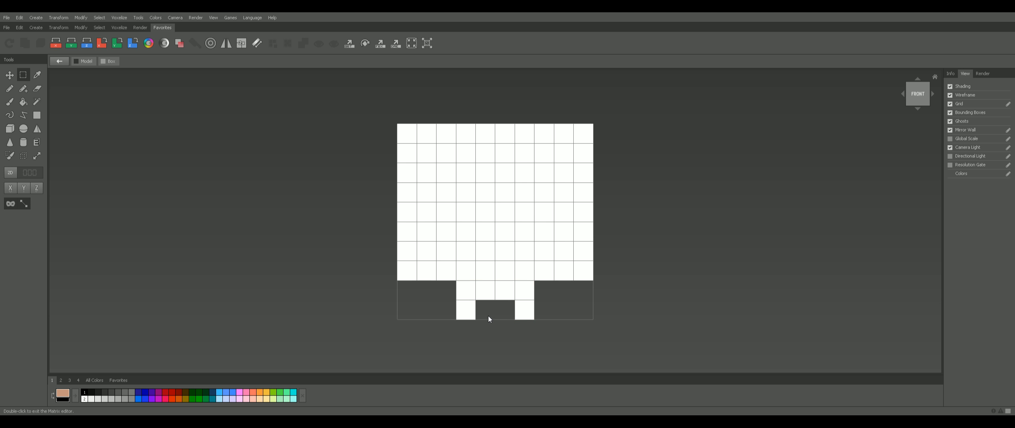
# Step: Delete one armpit voxel, the outer column on that side and the top four rows, and mirror the shape to form both arms
pyautogui.click(544, 269)
pyautogui.keyDown('shift'); pyautogui.moveTo(583, 216); pyautogui.dragTo(586, 273); pyautogui.keyUp('shift')
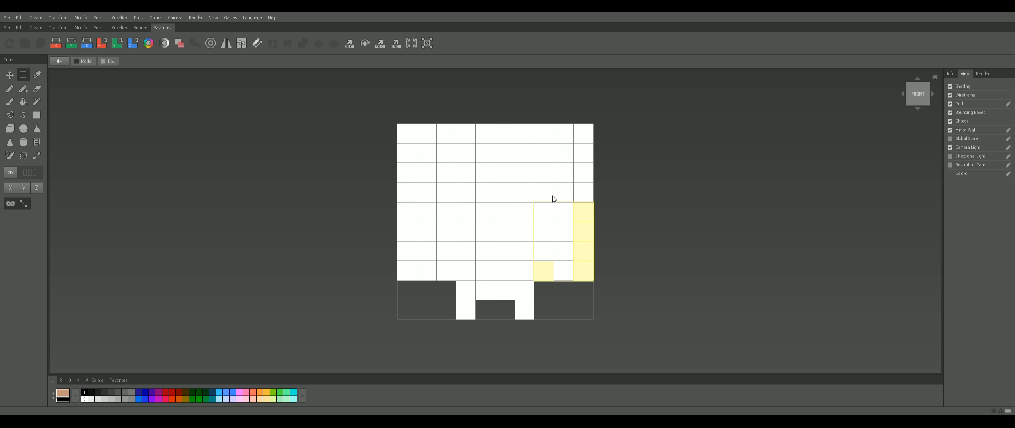
pyautogui.keyDown('shift'); pyautogui.moveTo(617, 193); pyautogui.dragTo(265, 116); pyautogui.keyUp('shift')
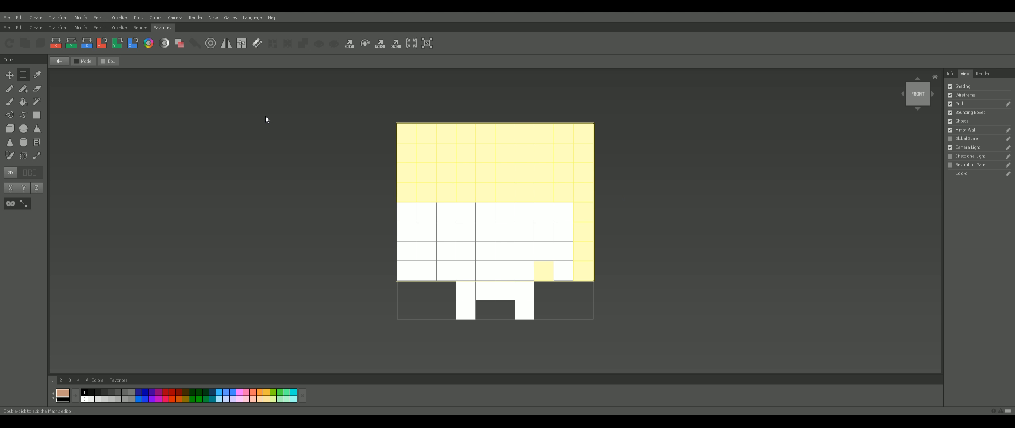
pyautogui.press('Delete')
pyautogui.click(226, 43)
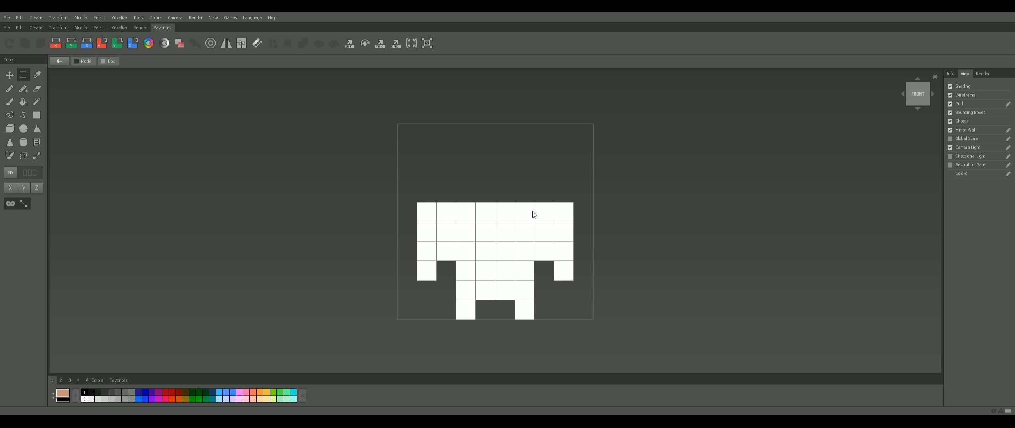
# Step: Extrude the four middle voxels on top of the body two voxels upward to form the head
pyautogui.moveTo(534, 213); pyautogui.dragTo(528, 222, button='middle')
pyautogui.moveTo(503, 223); pyautogui.dragTo(457, 197)
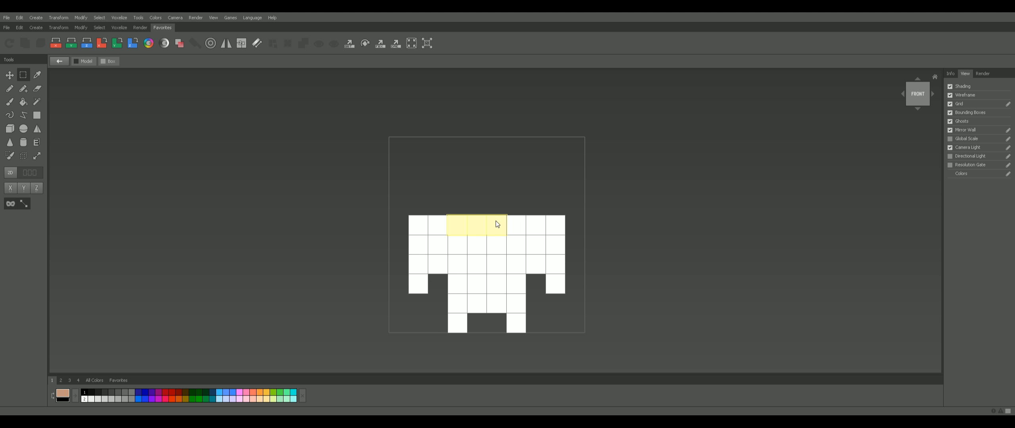
pyautogui.moveTo(509, 224); pyautogui.dragTo(453, 197)
pyautogui.hotkey('shift', 'Up')
pyautogui.hotkey('shift', 'Up')
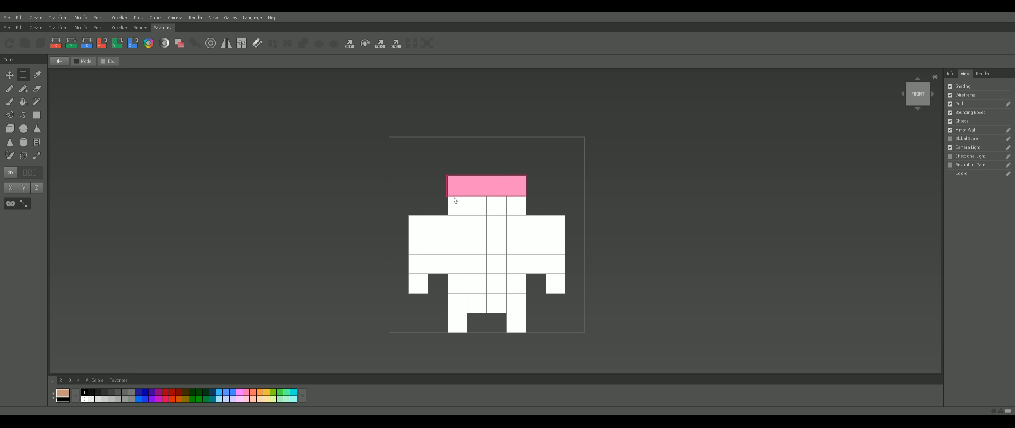
pyautogui.click(531, 197)
# Step: In the side view, delete two voxel columns from one side and three from the other, leaving the body five voxels deep
pyautogui.moveTo(527, 207); pyautogui.dragTo(445, 221, button='right')
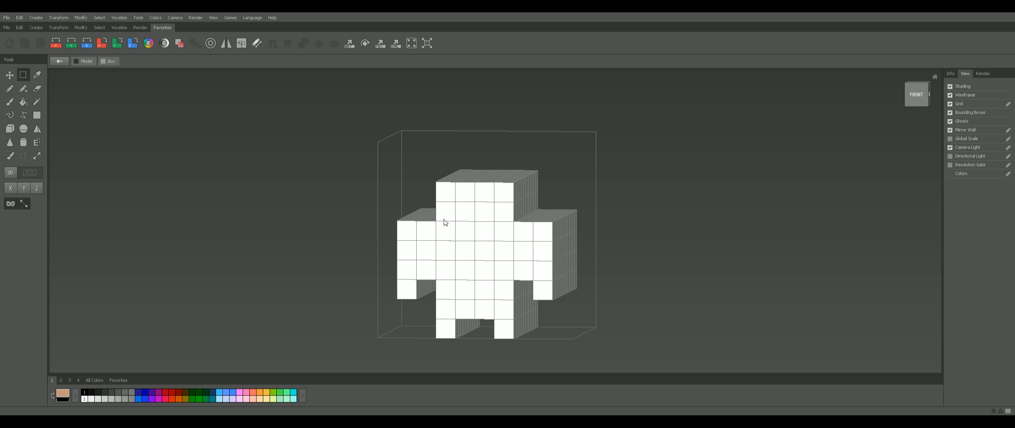
pyautogui.click(918, 94)
pyautogui.click(933, 94)
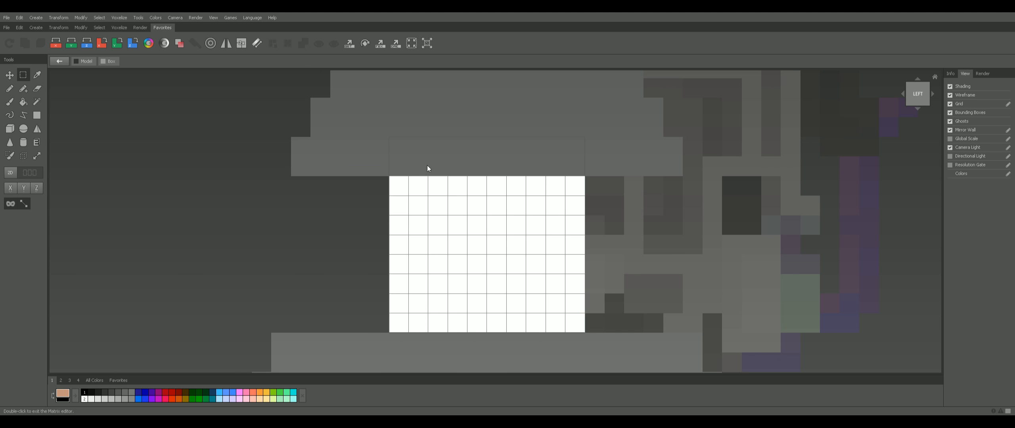
pyautogui.moveTo(427, 166); pyautogui.dragTo(317, 337)
pyautogui.keyDown('shift'); pyautogui.moveTo(536, 165); pyautogui.dragTo(617, 371); pyautogui.keyUp('shift')
pyautogui.press('Delete')
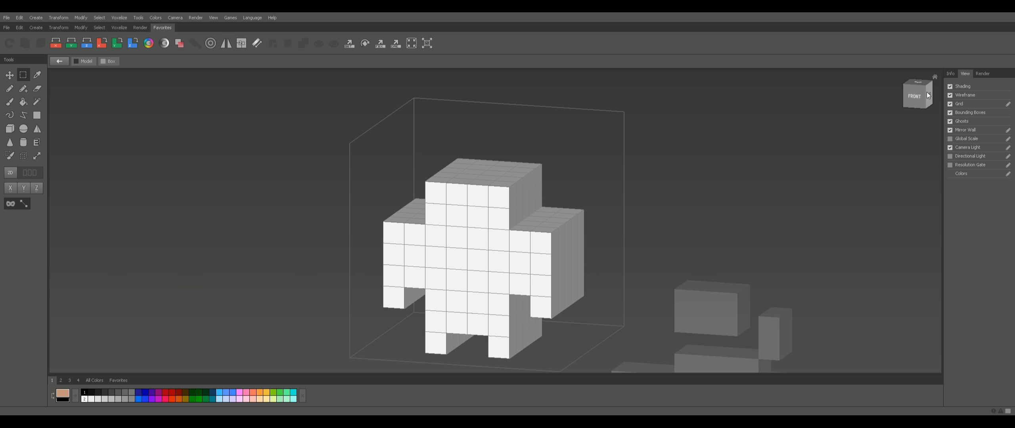
# Step: Thin the hips and legs in the two lowest rows so they are set in at the front and back
pyautogui.click(919, 95)
pyautogui.moveTo(536, 356); pyautogui.dragTo(415, 312)
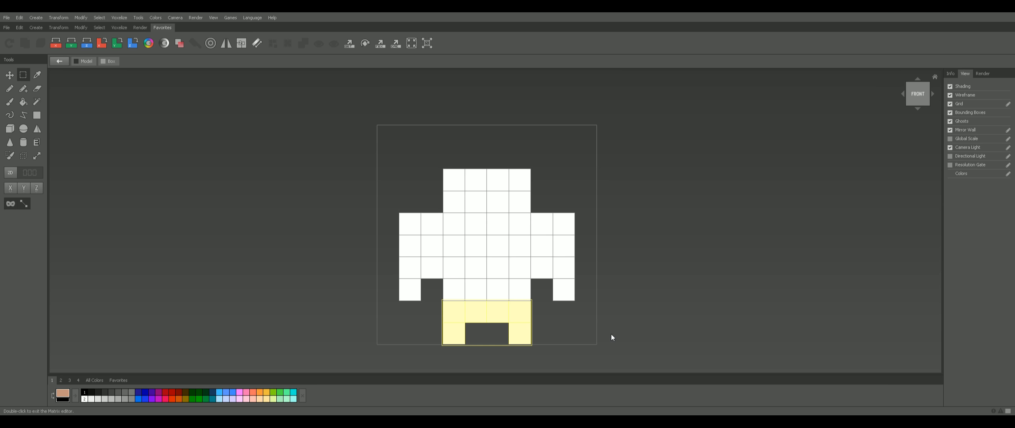
pyautogui.moveTo(612, 335); pyautogui.dragTo(559, 344, button='right')
pyautogui.click(923, 95)
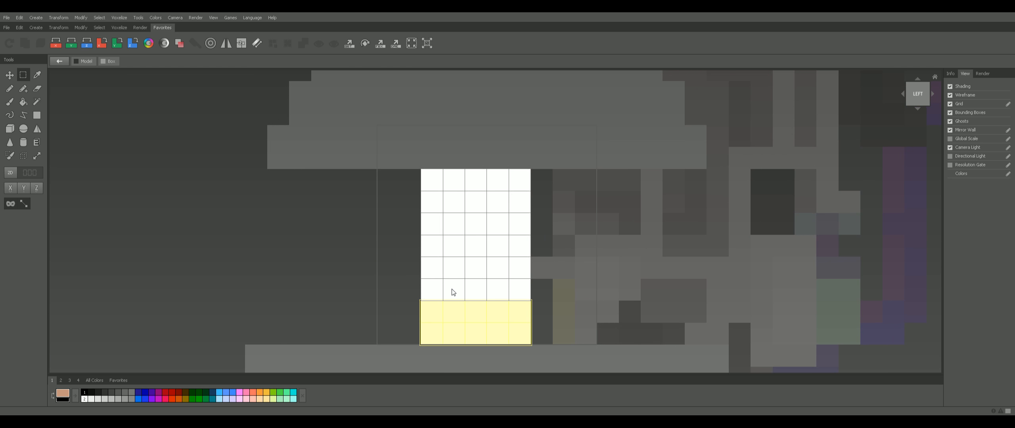
pyautogui.moveTo(487, 347); pyautogui.dragTo(615, 349, button='right')
pyautogui.click(615, 349)
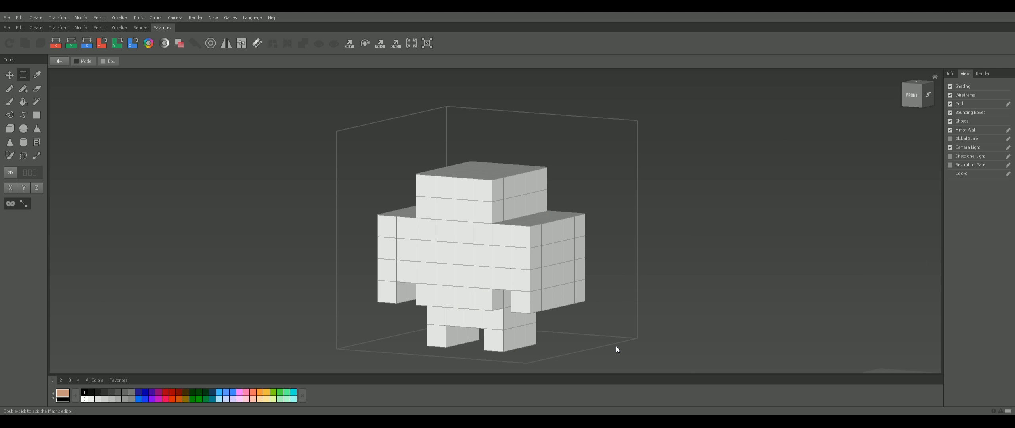
# Step: Remove voxels from the front of both arms with the Rectangle tool so they sit behind the torso's front
pyautogui.scroll(2, 616, 346)
pyautogui.click(36, 115)
pyautogui.moveTo(452, 265); pyautogui.dragTo(549, 273, button='right')
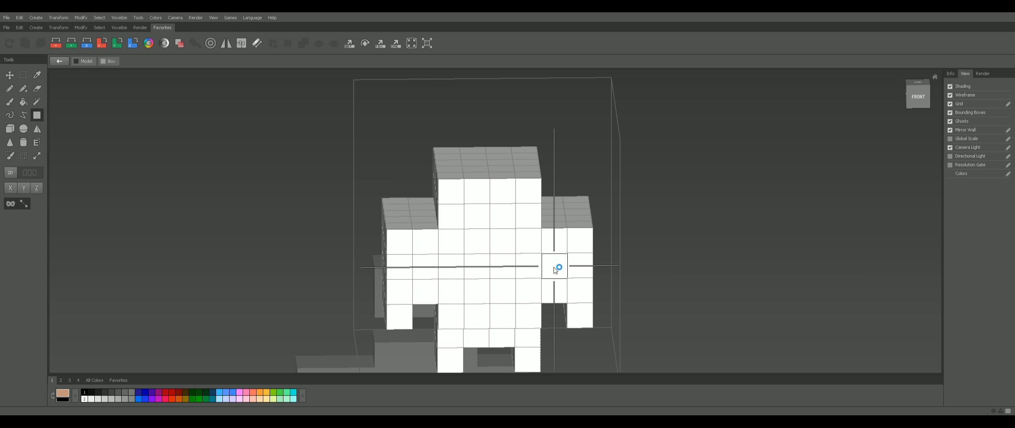
pyautogui.keyDown('shift'); pyautogui.moveTo(556, 267); pyautogui.dragTo(557, 298); pyautogui.keyUp('shift')
pyautogui.keyDown('shift'); pyautogui.moveTo(554, 241); pyautogui.dragTo(606, 348); pyautogui.keyUp('shift')
pyautogui.keyDown('shift'); pyautogui.moveTo(399, 253); pyautogui.dragTo(397, 308); pyautogui.keyUp('shift')
# Step: Remove voxels from the front of the head so that it is set back from the torso
pyautogui.keyDown('shift'); pyautogui.moveTo(449, 216); pyautogui.dragTo(528, 191); pyautogui.keyUp('shift')
pyautogui.moveTo(551, 199); pyautogui.dragTo(468, 220, button='right')
pyautogui.moveTo(517, 230)
pyautogui.keyDown('shift'); pyautogui.mouseDown()
pyautogui.moveTo(528, 199)
pyautogui.moveTo(522, 208)
pyautogui.mouseUp(); pyautogui.keyUp('shift')
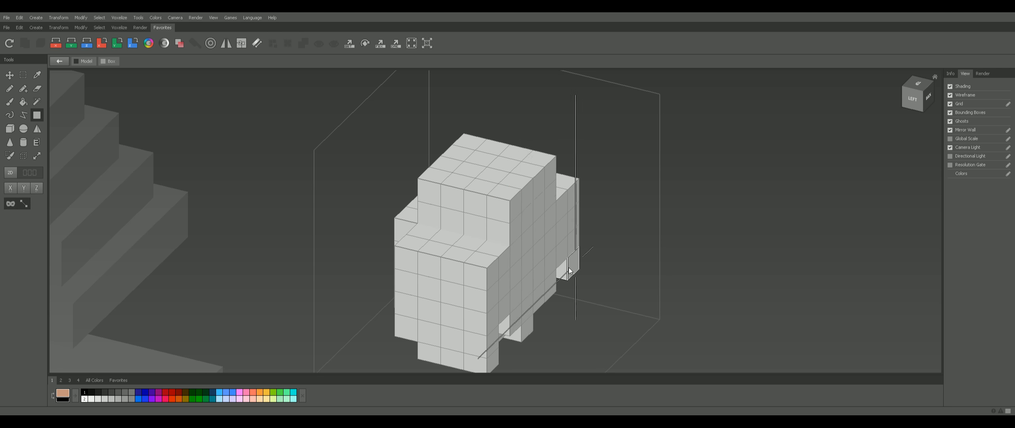
pyautogui.moveTo(522, 208)
pyautogui.mouseDown(button='right')
pyautogui.moveTo(644, 253)
pyautogui.moveTo(630, 250)
pyautogui.mouseUp(button='right')
pyautogui.keyDown('shift'); pyautogui.moveTo(509, 215); pyautogui.dragTo(428, 183); pyautogui.keyUp('shift')
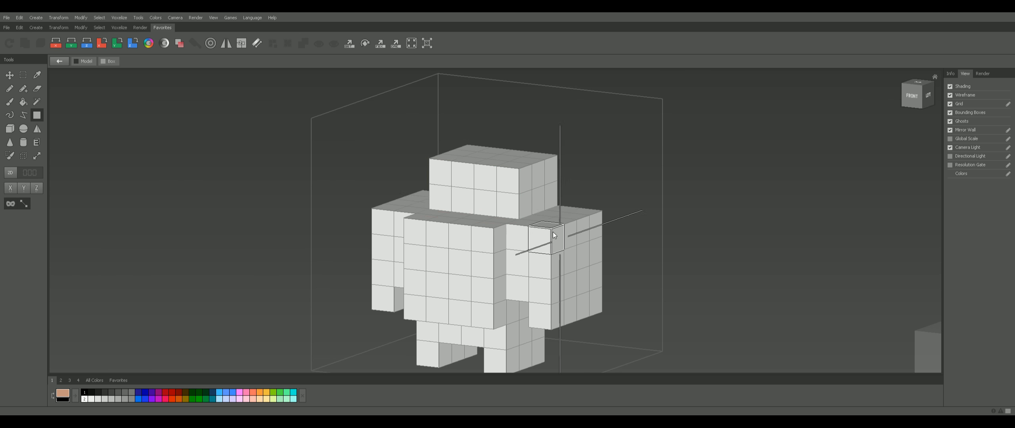
# Step: Remove the lowest row of the torso's protruding front layer, down to the level of the hips
pyautogui.moveTo(555, 233)
pyautogui.mouseDown(button='right')
pyautogui.moveTo(525, 230)
pyautogui.moveTo(546, 235)
pyautogui.mouseUp(button='right')
pyautogui.scroll(-1, 575, 284)
pyautogui.moveTo(574, 284); pyautogui.dragTo(578, 261, button='right')
pyautogui.scroll(3, 482, 245)
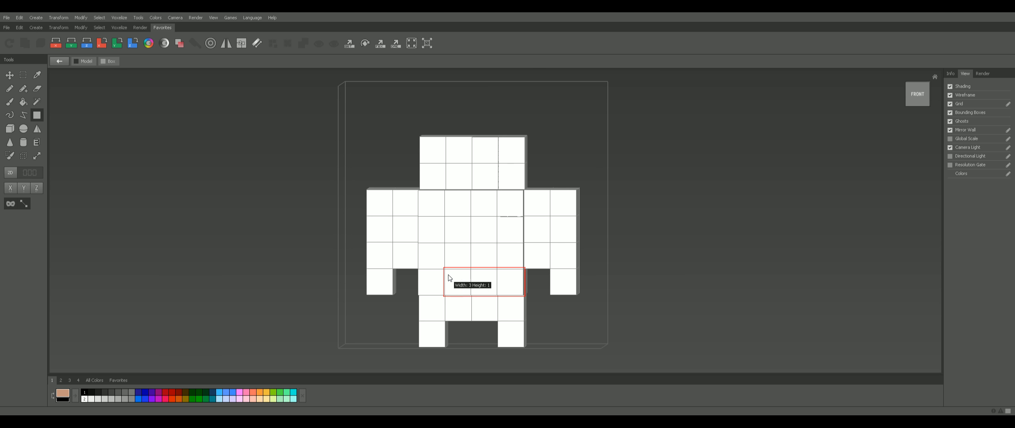
pyautogui.moveTo(433, 277); pyautogui.dragTo(454, 233, button='right')
pyautogui.moveTo(454, 232); pyautogui.dragTo(433, 286)
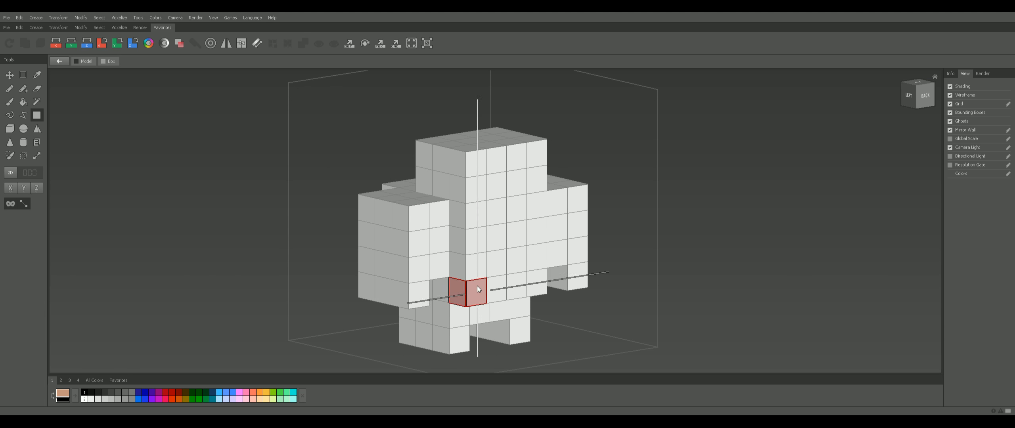
# Step: Remove the lowest row of the torso's back layer and undo any stray voxel edits
pyautogui.keyDown('shift'); pyautogui.moveTo(477, 286); pyautogui.dragTo(533, 267); pyautogui.keyUp('shift')
pyautogui.moveTo(563, 278)
pyautogui.mouseDown(button='right')
pyautogui.moveTo(616, 271)
pyautogui.moveTo(563, 268)
pyautogui.mouseUp(button='right')
pyautogui.hotkey('ctrl', 'z')
pyautogui.keyDown('shift'); pyautogui.moveTo(564, 271); pyautogui.dragTo(502, 285); pyautogui.keyUp('shift')
pyautogui.moveTo(501, 284)
pyautogui.mouseDown(button='right')
pyautogui.moveTo(549, 262)
pyautogui.moveTo(577, 283)
pyautogui.moveTo(686, 285)
pyautogui.mouseUp(button='right')
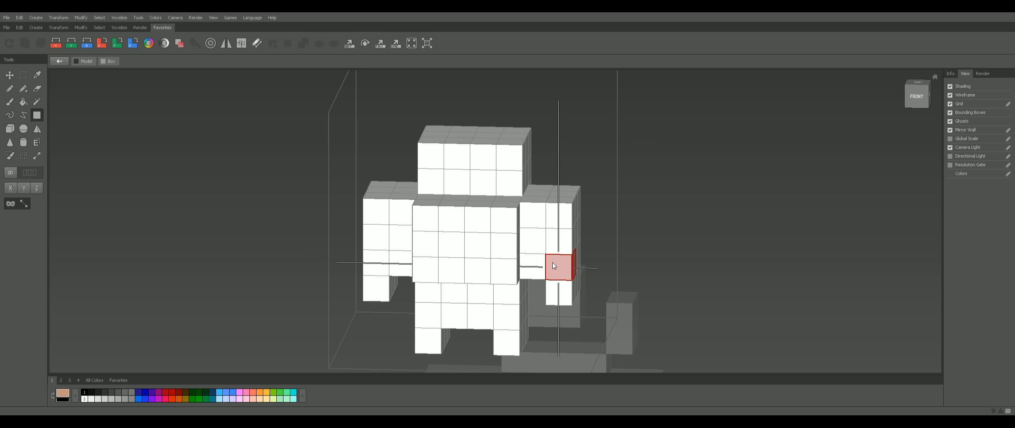
pyautogui.moveTo(550, 272)
pyautogui.mouseDown(button='right')
pyautogui.moveTo(578, 283)
pyautogui.moveTo(482, 290)
pyautogui.moveTo(603, 302)
pyautogui.moveTo(660, 288)
pyautogui.moveTo(600, 281)
pyautogui.mouseUp(button='right')
pyautogui.hotkey('ctrl', 'z')
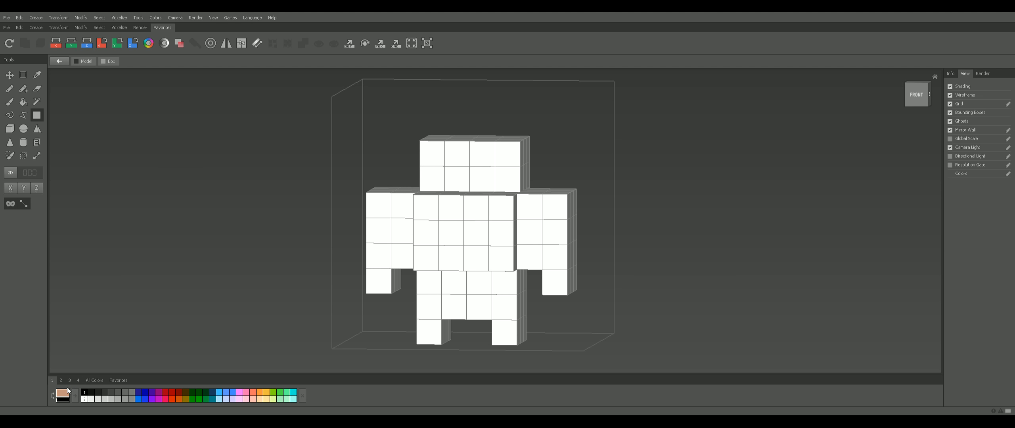
# Step: Fill the whole figure with the current tan colour and its two hip rows with blue as shorts
pyautogui.click(23, 102)
pyautogui.click(468, 249)
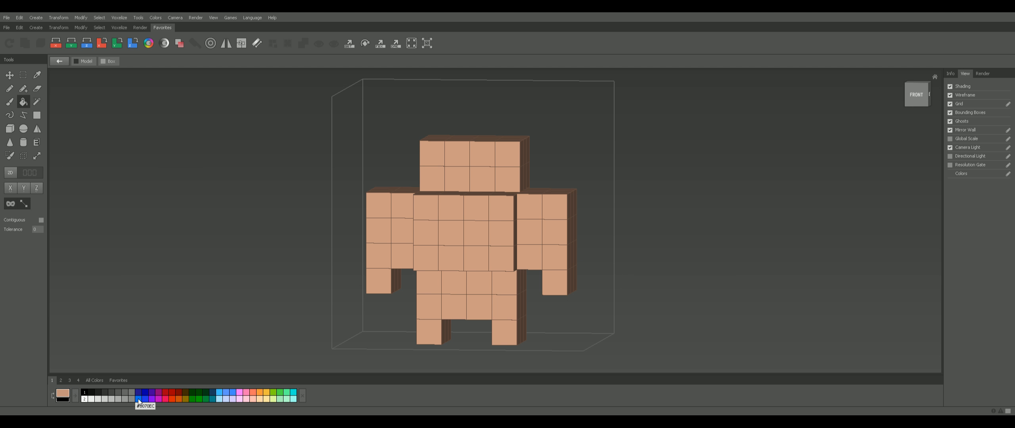
pyautogui.click(139, 400)
pyautogui.click(918, 94)
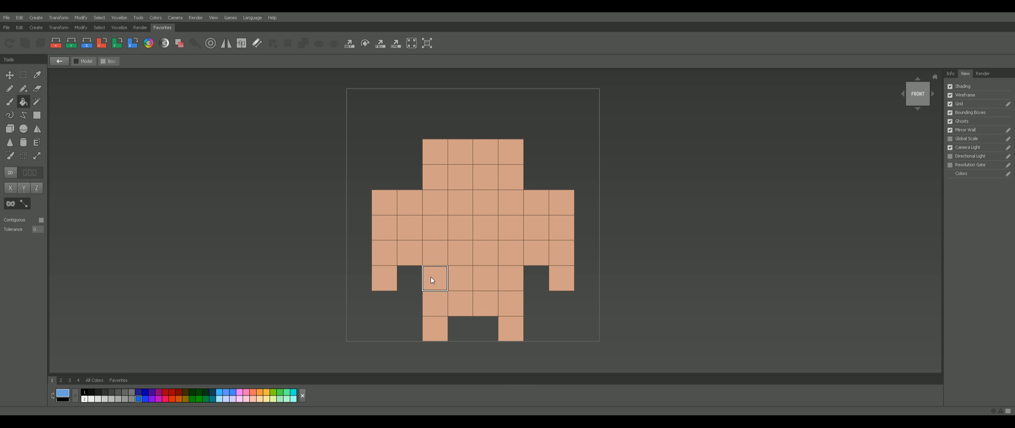
pyautogui.moveTo(432, 281)
pyautogui.mouseDown()
pyautogui.moveTo(587, 301)
pyautogui.moveTo(516, 309)
pyautogui.mouseUp()
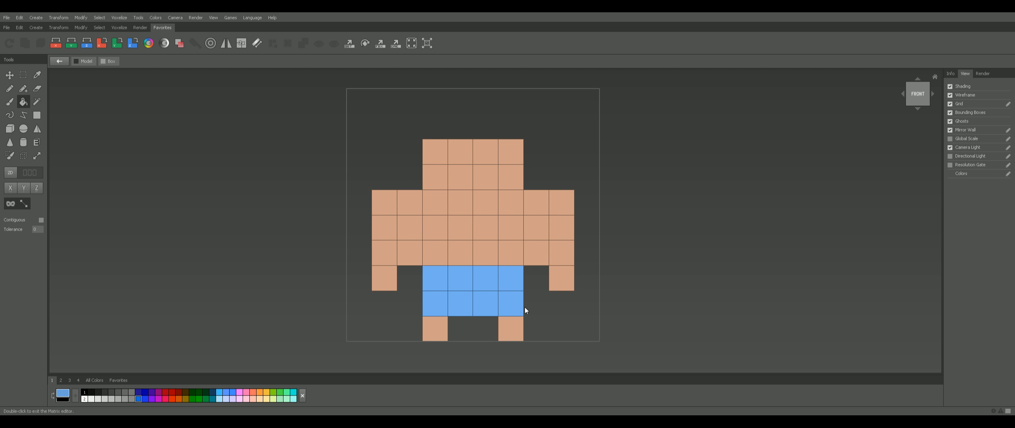
# Step: Fill a three-voxel-high column at one side of the torso with blue as a shoulder strap
pyautogui.moveTo(560, 255); pyautogui.dragTo(547, 263, button='middle')
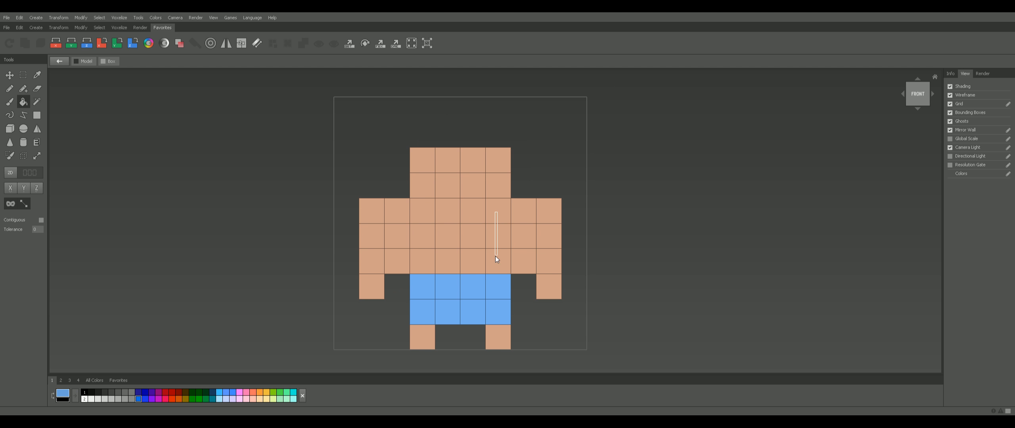
pyautogui.moveTo(495, 257); pyautogui.dragTo(496, 256)
pyautogui.moveTo(626, 255); pyautogui.dragTo(528, 222, button='right')
# Step: Pick up the skin colour and paint one chest voxel opposite the strap in a darker brown
pyautogui.click(37, 115)
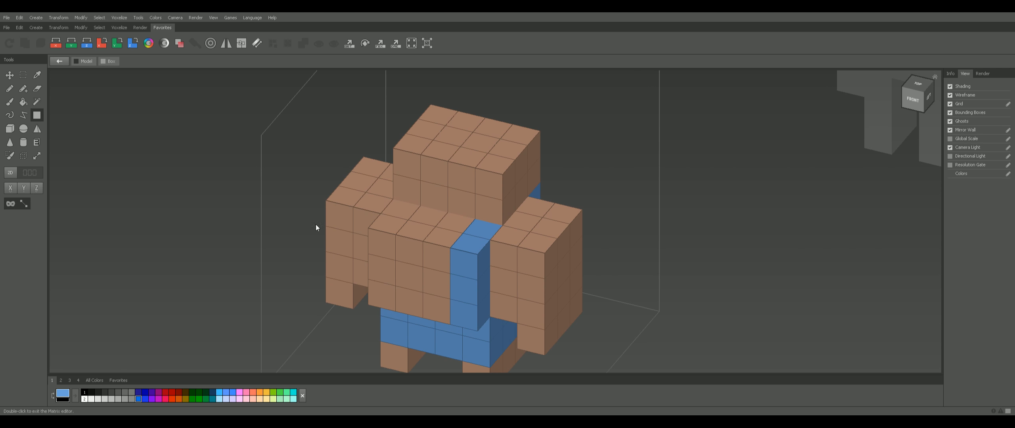
pyautogui.moveTo(316, 225); pyautogui.dragTo(386, 192, button='right')
pyautogui.keyDown('alt'); pyautogui.click(427, 259); pyautogui.keyUp('alt')
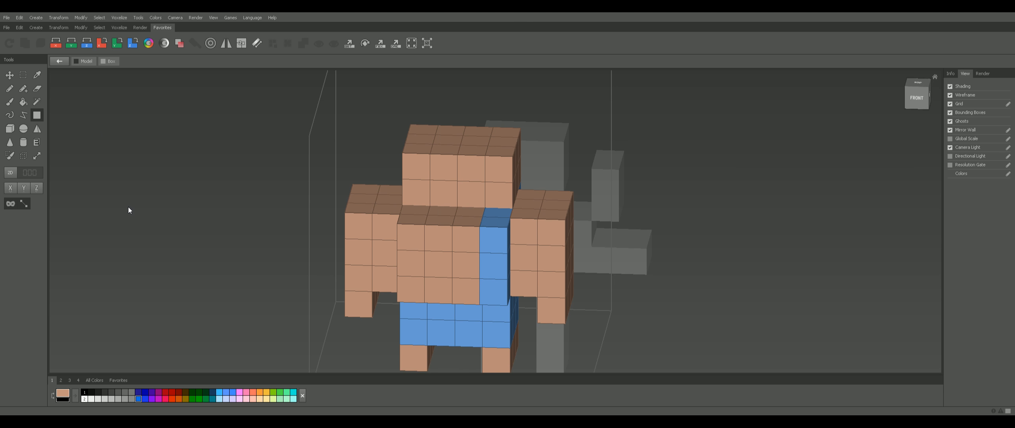
pyautogui.moveTo(414, 271); pyautogui.dragTo(637, 279, button='right')
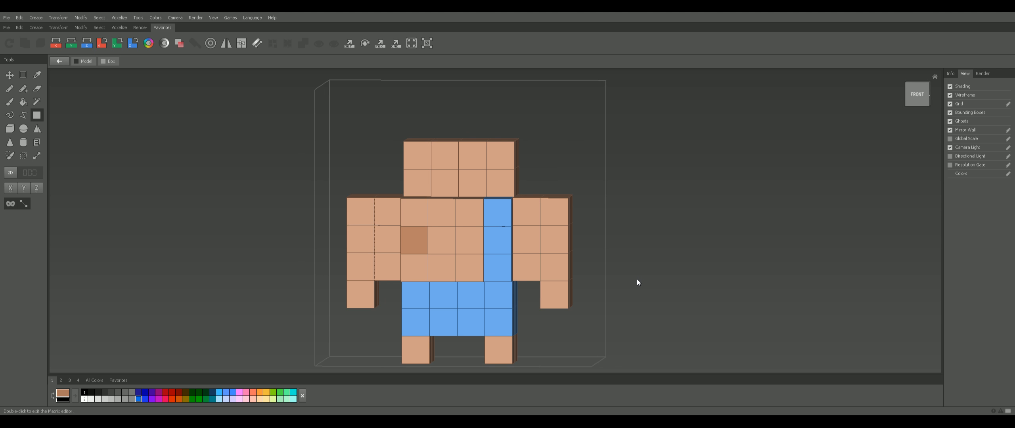
# Step: Paint light grey eyes on the lower row of the head, at both outer front corners and around the sides
pyautogui.click(98, 399)
pyautogui.moveTo(284, 326); pyautogui.dragTo(493, 198, button='right')
pyautogui.moveTo(462, 218); pyautogui.dragTo(489, 218)
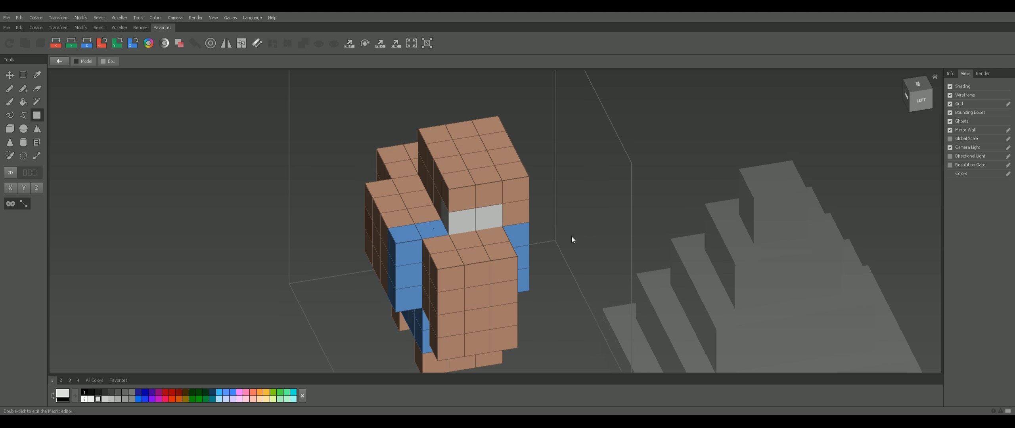
pyautogui.moveTo(572, 238); pyautogui.dragTo(500, 201, button='right')
pyautogui.moveTo(407, 187); pyautogui.dragTo(736, 196, button='right')
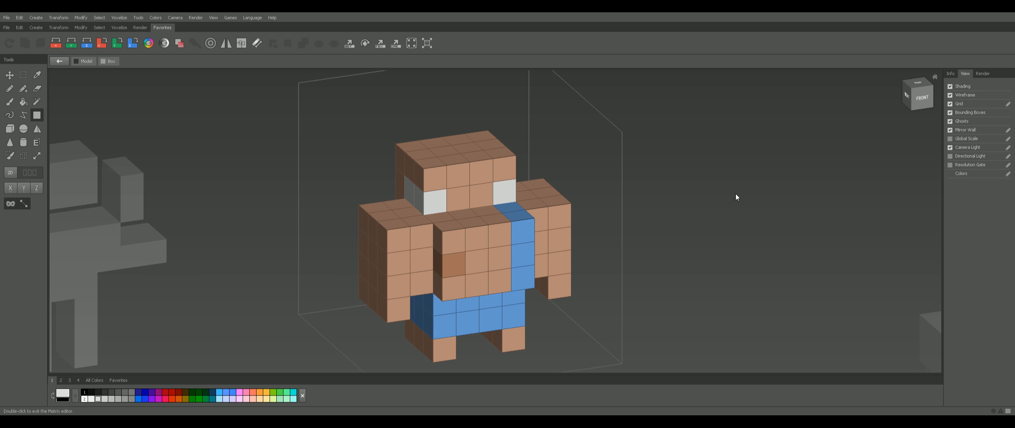
# Step: Select the entire head in the front view and deepen its skin colour slightly
pyautogui.click(920, 97)
pyautogui.press('m')
pyautogui.moveTo(548, 183); pyautogui.dragTo(314, 130)
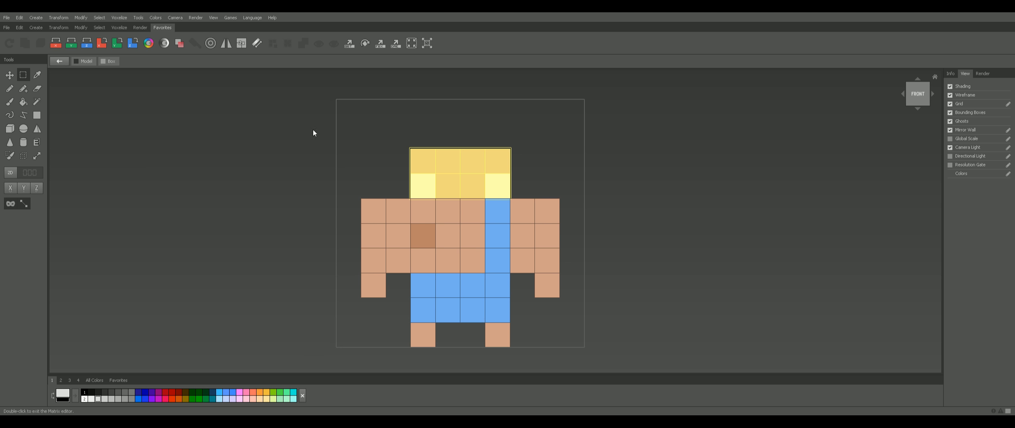
pyautogui.click(179, 42)
pyautogui.click(179, 42)
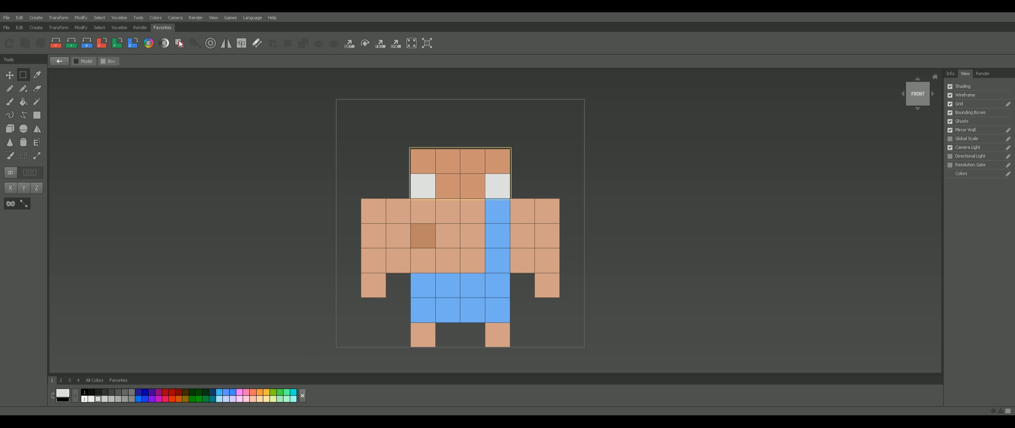
# Step: Leave the voxel editor and lower the coloured figure to the ground beside the white figure
pyautogui.press('Tab')
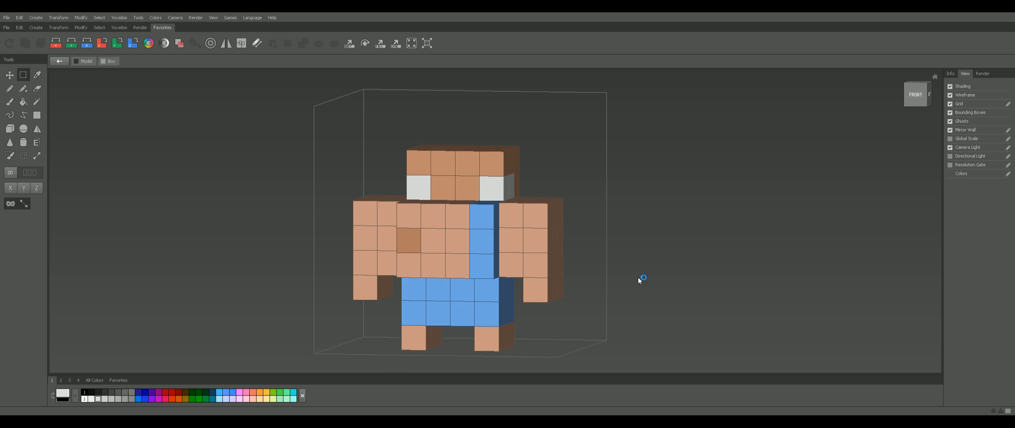
pyautogui.moveTo(595, 306); pyautogui.dragTo(571, 310, button='right')
pyautogui.scroll(3, 563, 303)
pyautogui.press('v')
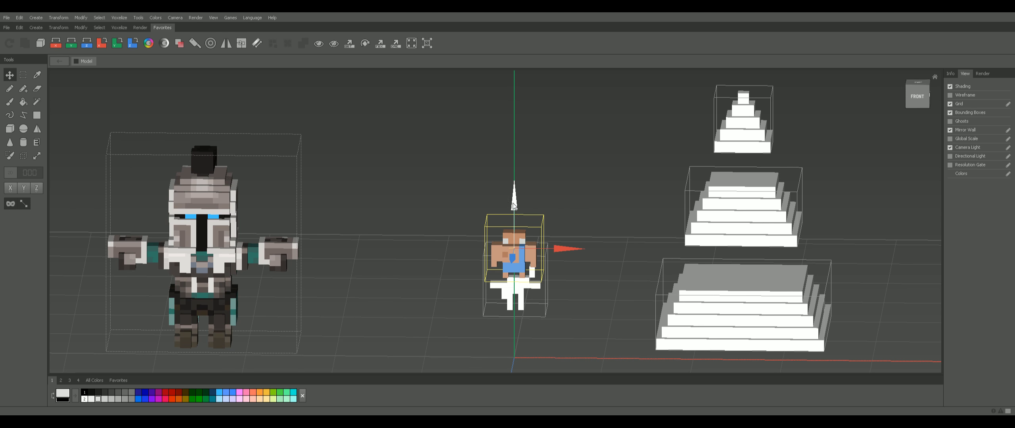
pyautogui.moveTo(517, 211); pyautogui.dragTo(525, 287)
pyautogui.moveTo(591, 308); pyautogui.dragTo(642, 301, button='right')
pyautogui.click(868, 179)
# Step: In the front view, raise the large pyramid base to just below the tip and move the middle piece above the tip
pyautogui.click(919, 96)
pyautogui.click(750, 289)
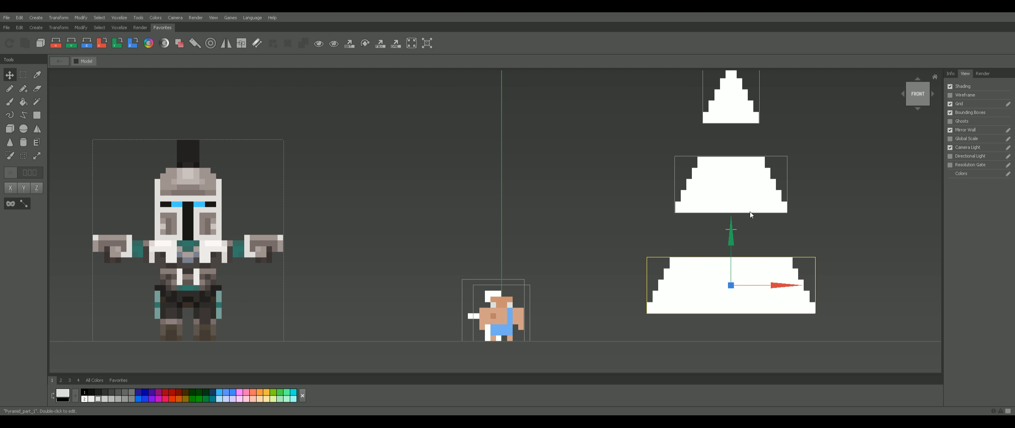
pyautogui.moveTo(732, 241); pyautogui.dragTo(734, 143)
pyautogui.moveTo(734, 140); pyautogui.dragTo(715, 173, button='middle')
pyautogui.moveTo(715, 173); pyautogui.dragTo(701, 32)
# Step: Move the pyramid tip below the large base piece and lower the middle piece closer to the base
pyautogui.click(722, 153)
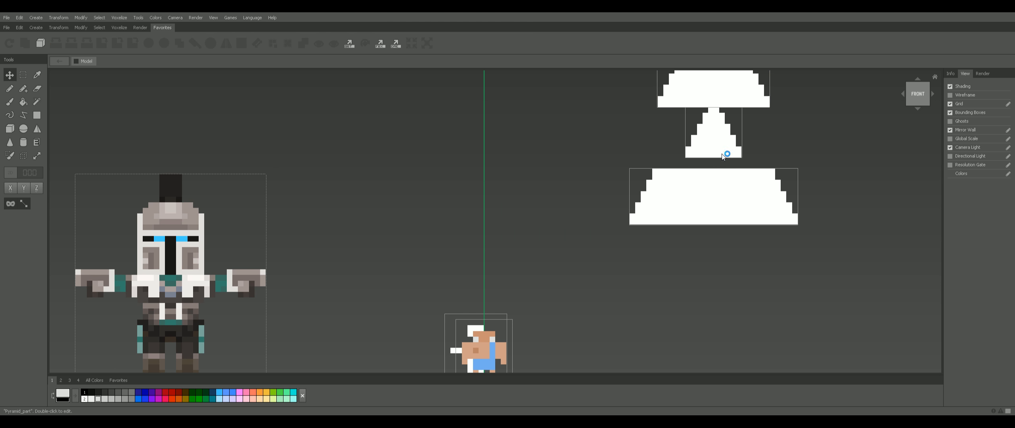
pyautogui.scroll(-2, 735, 146)
pyautogui.moveTo(676, 104); pyautogui.dragTo(683, 248)
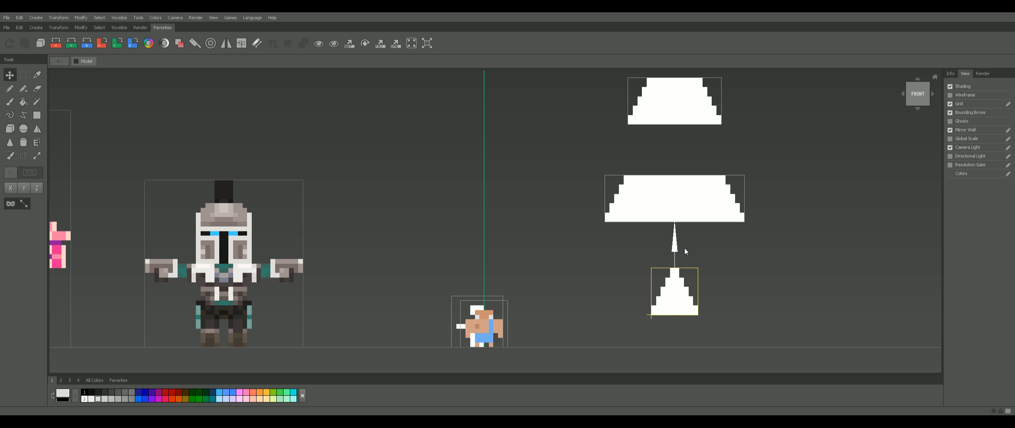
pyautogui.click(768, 218)
pyautogui.click(680, 109)
pyautogui.moveTo(679, 90); pyautogui.dragTo(677, 111, button='middle')
pyautogui.moveTo(674, 80); pyautogui.dragTo(674, 109)
pyautogui.click(683, 225)
pyautogui.click(679, 319)
# Step: Open the coloured figure for voxel editing
pyautogui.moveTo(688, 353); pyautogui.dragTo(708, 309, button='middle')
pyautogui.scroll(2, 650, 294)
pyautogui.moveTo(567, 258); pyautogui.dragTo(510, 319, button='right')
pyautogui.doubleClick(537, 290)
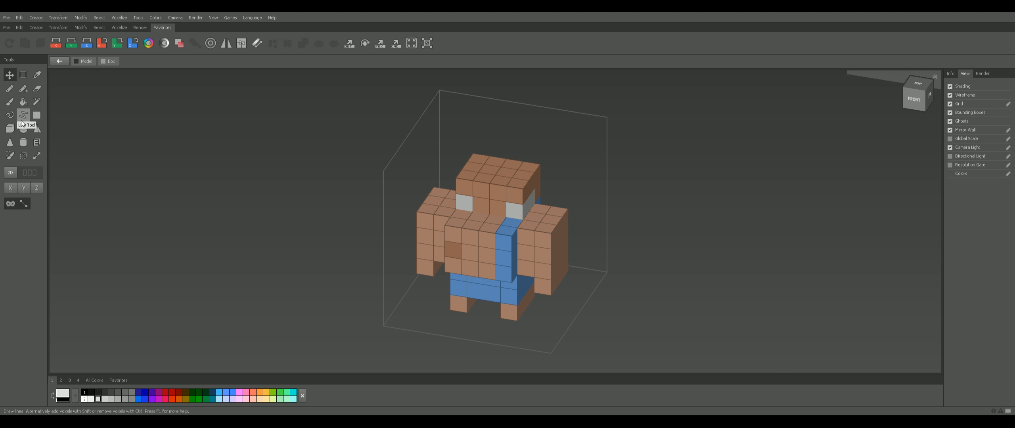
# Step: Pick the skin colour from the head and draw a small rectangle of voxels on the underside of one arm
pyautogui.click(37, 115)
pyautogui.keyDown('alt'); pyautogui.click(508, 177); pyautogui.keyUp('alt')
pyautogui.moveTo(516, 274); pyautogui.dragTo(531, 244, button='right')
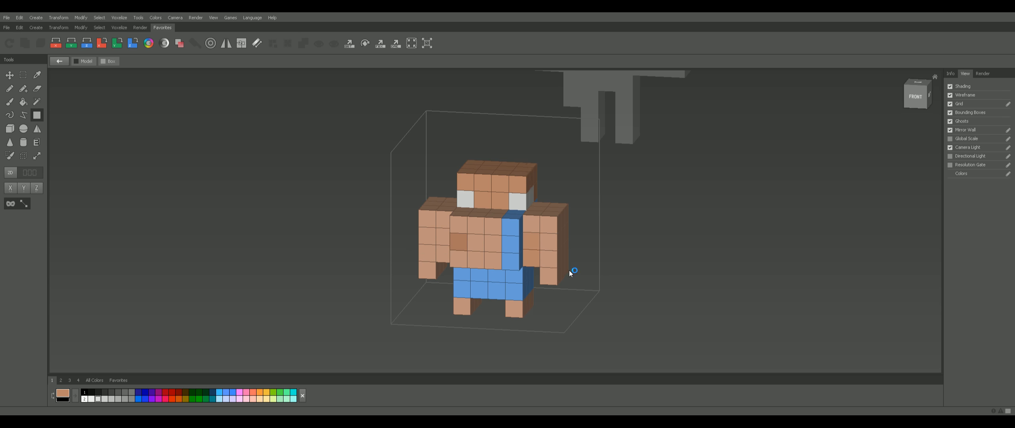
pyautogui.moveTo(570, 269); pyautogui.dragTo(634, 280, button='right')
pyautogui.moveTo(507, 278); pyautogui.dragTo(472, 198, button='right')
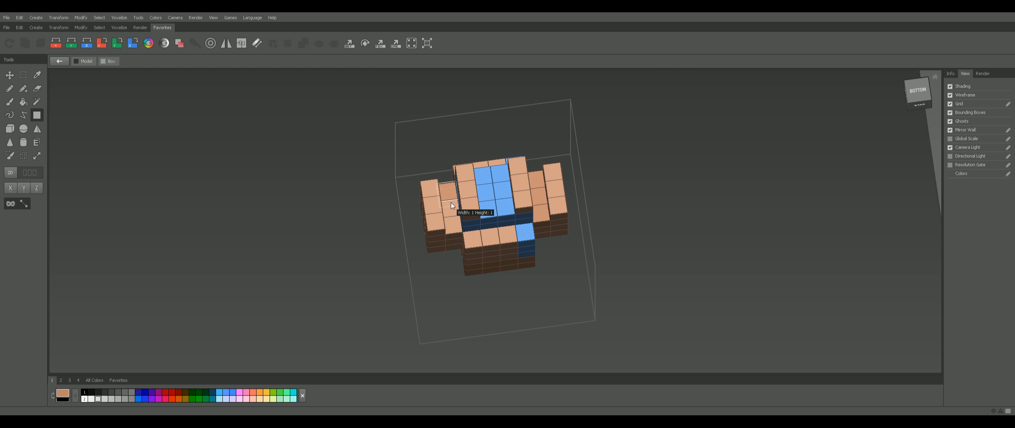
pyautogui.moveTo(449, 240); pyautogui.dragTo(459, 211, button='right')
pyautogui.moveTo(455, 220); pyautogui.dragTo(457, 226)
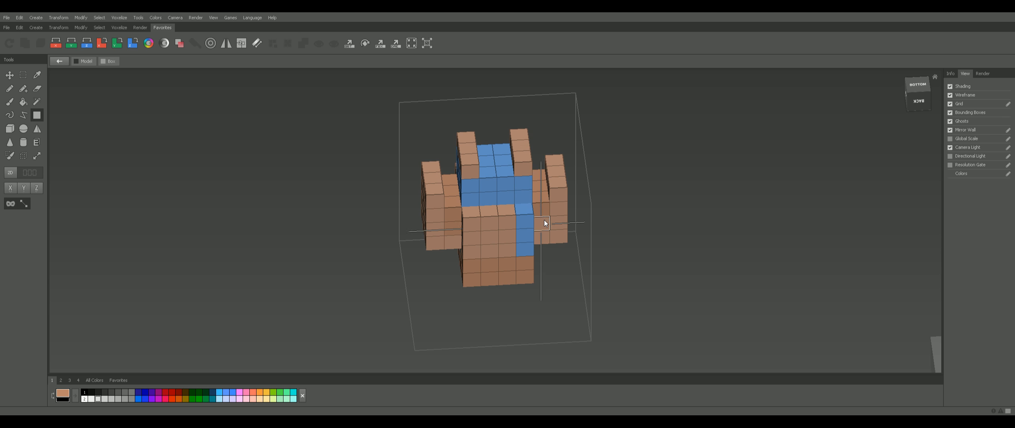
pyautogui.moveTo(606, 237); pyautogui.dragTo(610, 322, button='right')
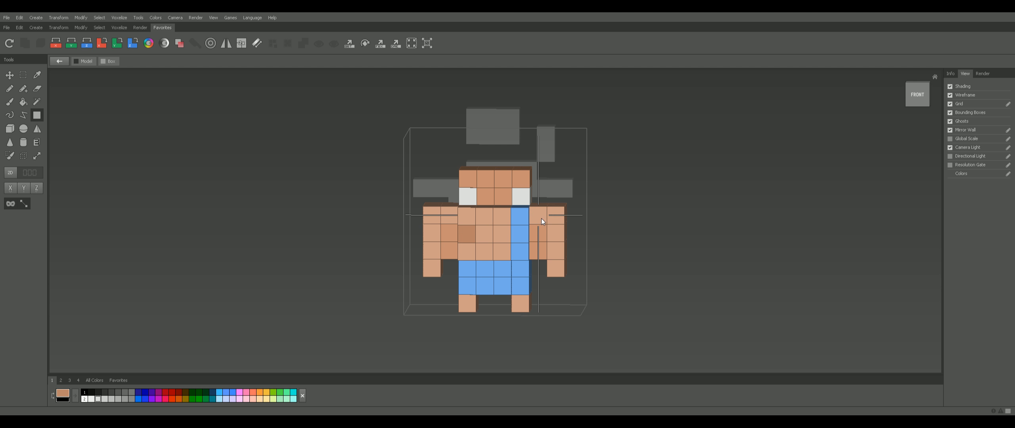
pyautogui.moveTo(559, 247); pyautogui.dragTo(464, 246, button='right')
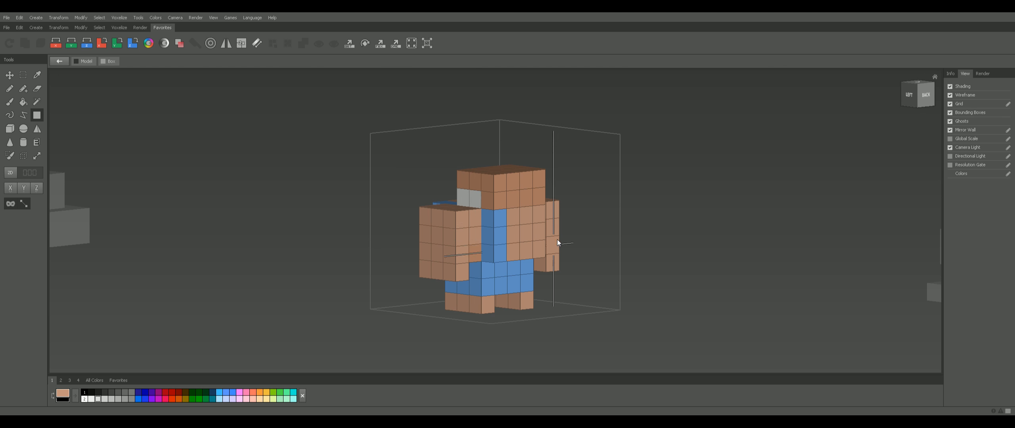
pyautogui.moveTo(557, 240); pyautogui.dragTo(536, 223, button='right')
# Step: Leave the voxel editor and move the coloured figure along the red axis until it stands between the knight and the white figure
pyautogui.doubleClick(645, 273)
pyautogui.scroll(-5, 645, 273)
pyautogui.scroll(2, 595, 280)
pyautogui.click(414, 46)
pyautogui.moveTo(535, 297); pyautogui.dragTo(549, 274, button='middle')
pyautogui.scroll(1, 549, 275)
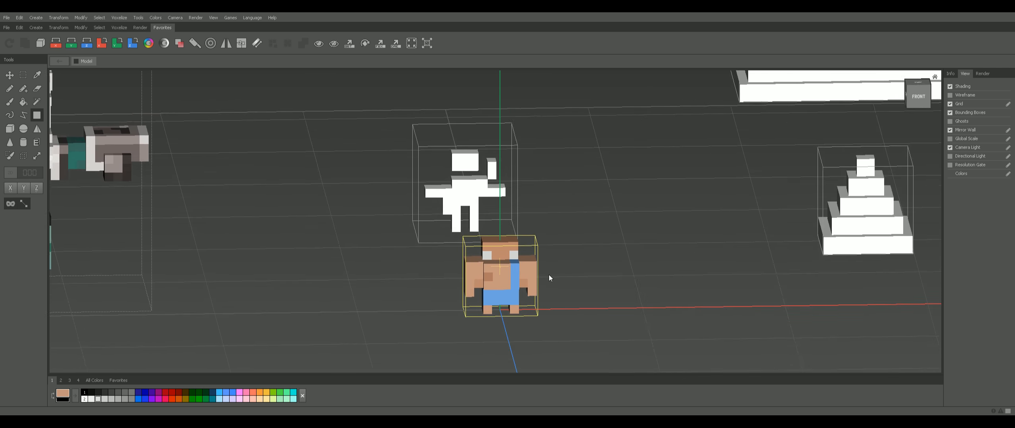
pyautogui.moveTo(549, 274); pyautogui.dragTo(557, 298, button='right')
pyautogui.scroll(-1, 557, 299)
pyautogui.moveTo(577, 230); pyautogui.dragTo(587, 270, button='middle')
pyautogui.scroll(-2, 587, 270)
pyautogui.moveTo(552, 267); pyautogui.dragTo(566, 281, button='right')
pyautogui.click(921, 95)
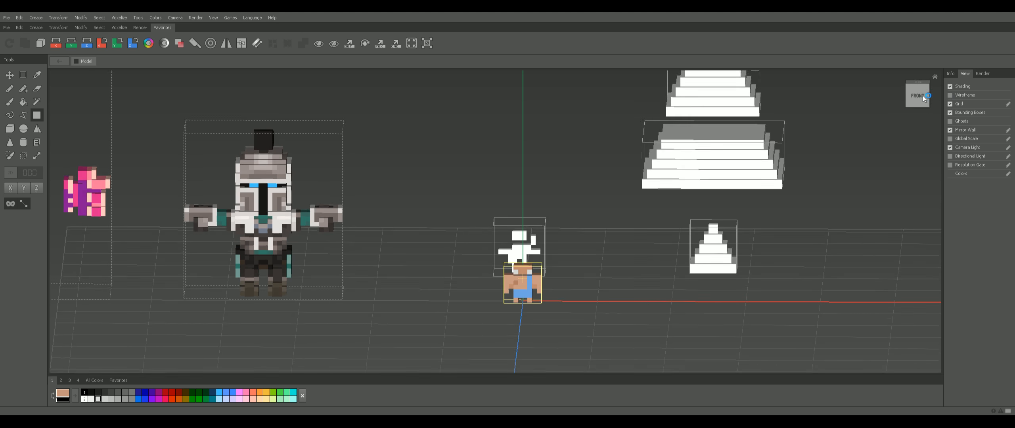
pyautogui.scroll(-1, 682, 190)
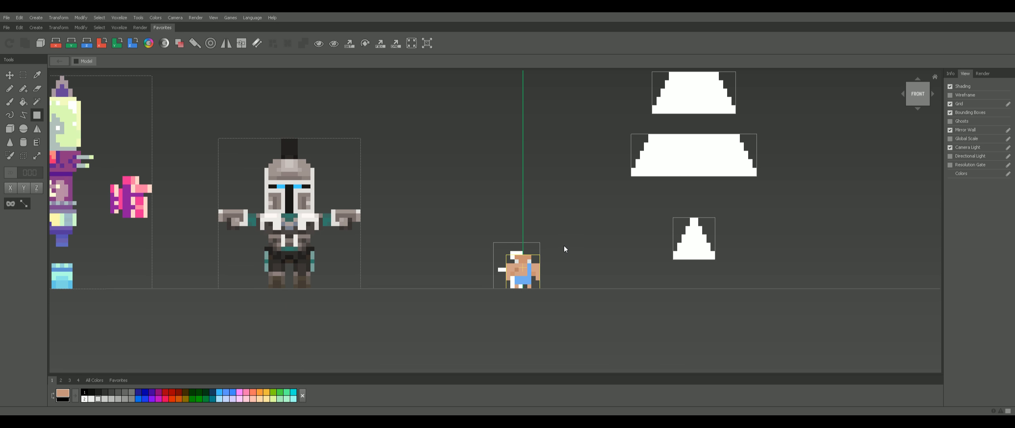
pyautogui.scroll(3, 635, 250)
pyautogui.moveTo(676, 250); pyautogui.dragTo(642, 269, button='middle')
pyautogui.scroll(-1, 563, 302)
pyautogui.press('v')
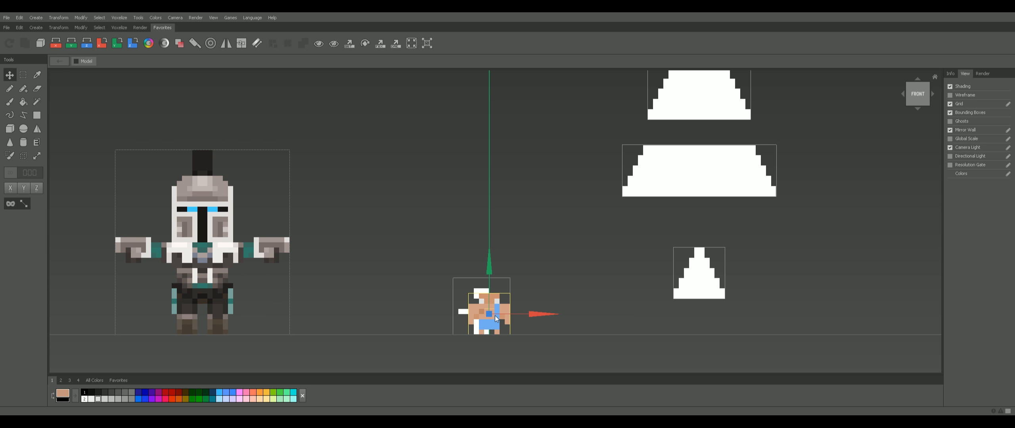
pyautogui.moveTo(529, 314); pyautogui.dragTo(464, 318)
pyautogui.click(538, 317)
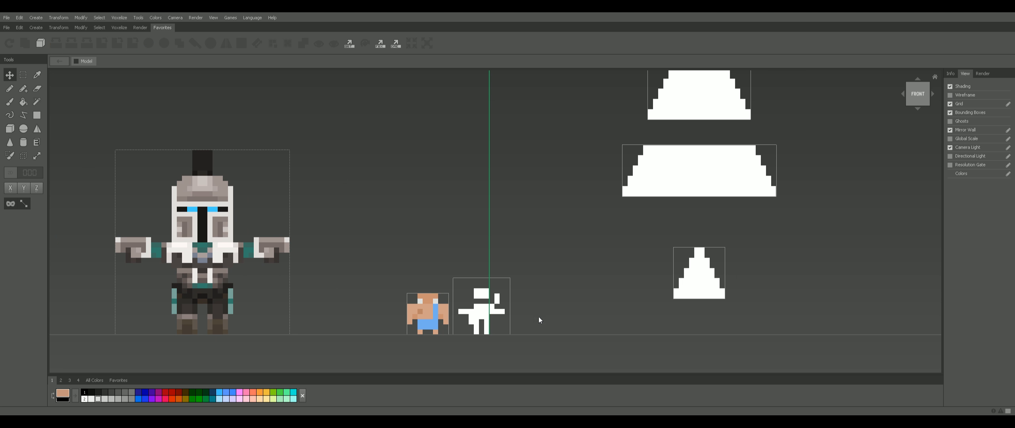
# Step: Add a new voxel box to the scene and move the white figure along the red axis to beside the small pyramid tip
pyautogui.click(41, 43)
pyautogui.moveTo(603, 242); pyautogui.dragTo(585, 332, button='right')
pyautogui.press('m')
pyautogui.moveTo(552, 125); pyautogui.dragTo(547, 166, button='middle')
pyautogui.click(530, 127)
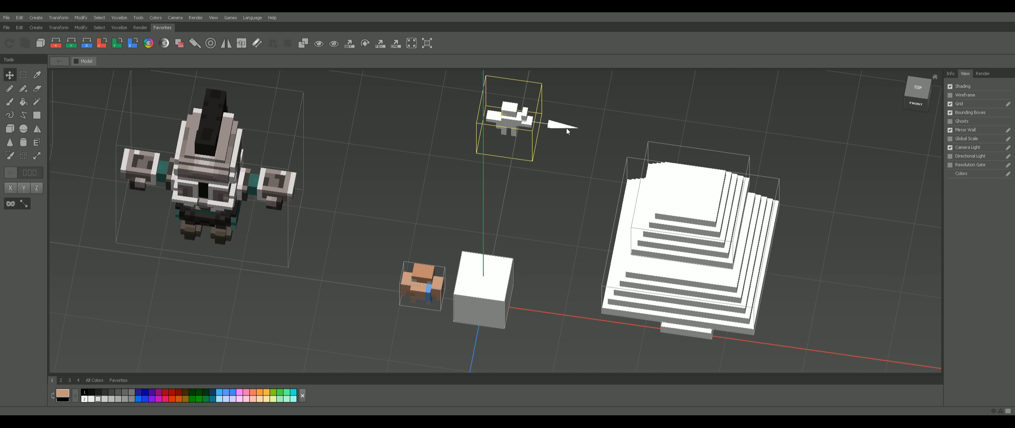
pyautogui.moveTo(566, 129); pyautogui.dragTo(728, 151)
pyautogui.moveTo(567, 280); pyautogui.dragTo(584, 207, button='right')
pyautogui.click(914, 95)
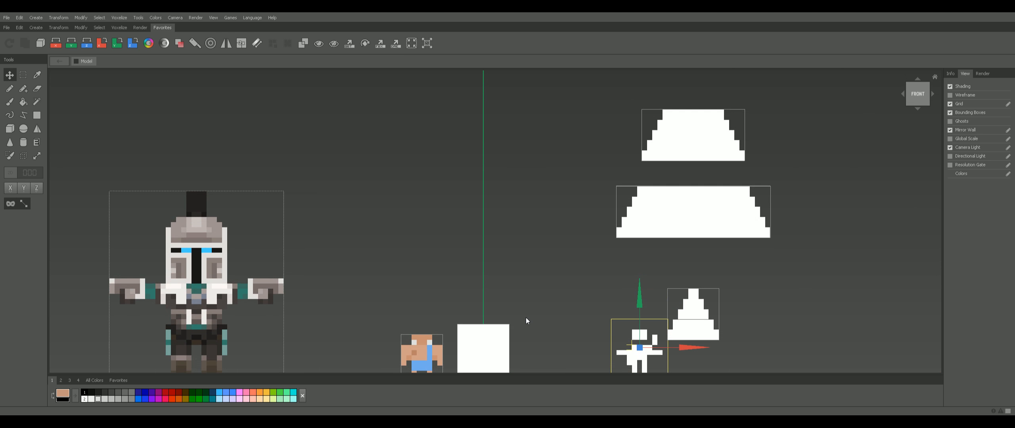
# Step: Open the new white box for voxel editing and carve its sides into a five-wide upper block, two-wide neck and six-wide base
pyautogui.doubleClick(483, 348)
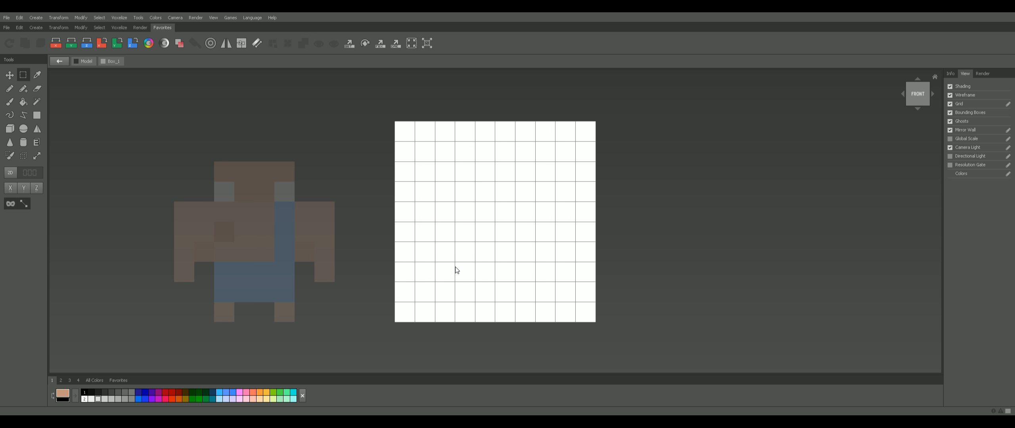
pyautogui.scroll(-1, 456, 267)
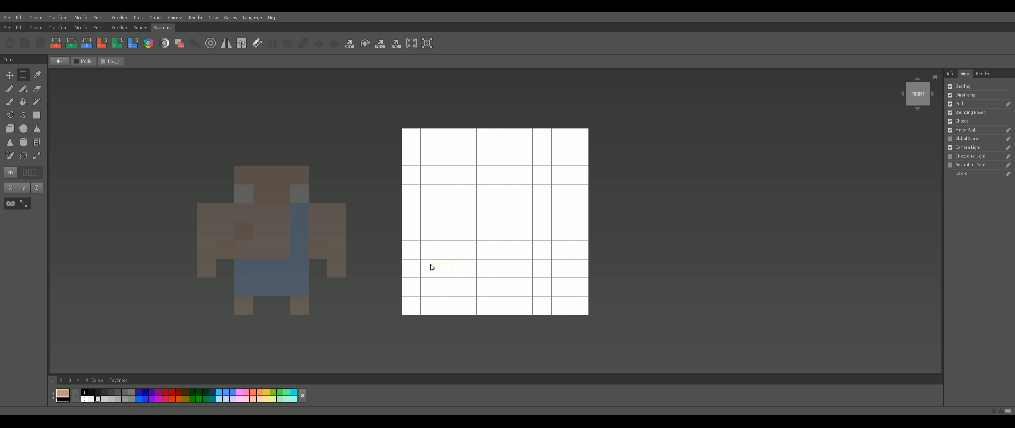
pyautogui.moveTo(431, 265); pyautogui.dragTo(380, 318)
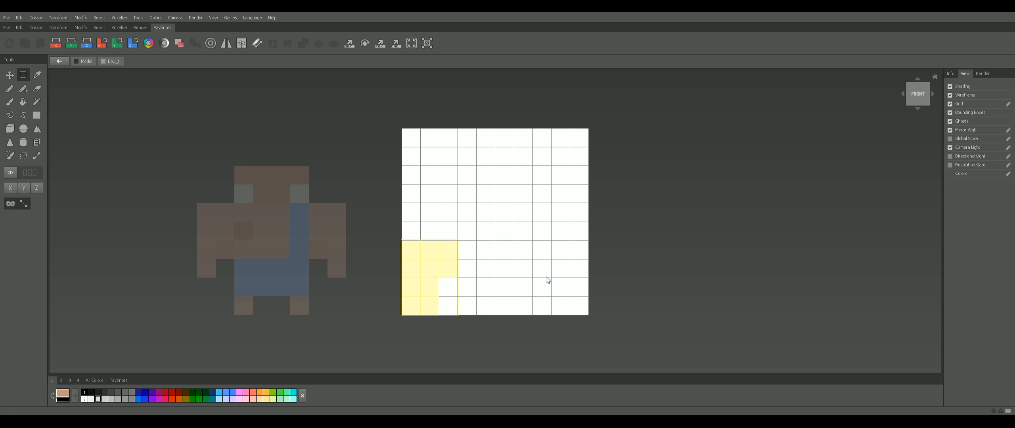
pyautogui.keyDown('shift'); pyautogui.moveTo(541, 273); pyautogui.dragTo(580, 267); pyautogui.keyUp('shift')
pyautogui.keyDown('shift'); pyautogui.moveTo(607, 339); pyautogui.dragTo(606, 337); pyautogui.keyUp('shift')
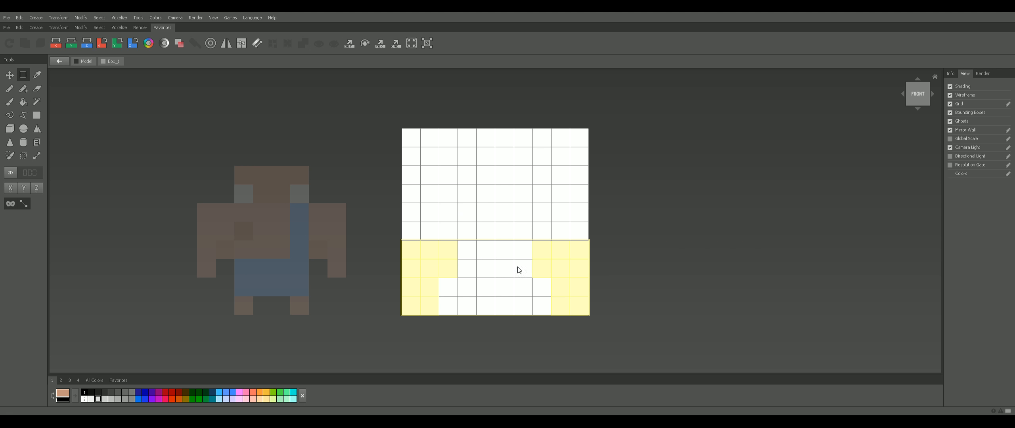
pyautogui.keyDown('shift'); pyautogui.moveTo(547, 296); pyautogui.dragTo(580, 331); pyautogui.keyUp('shift')
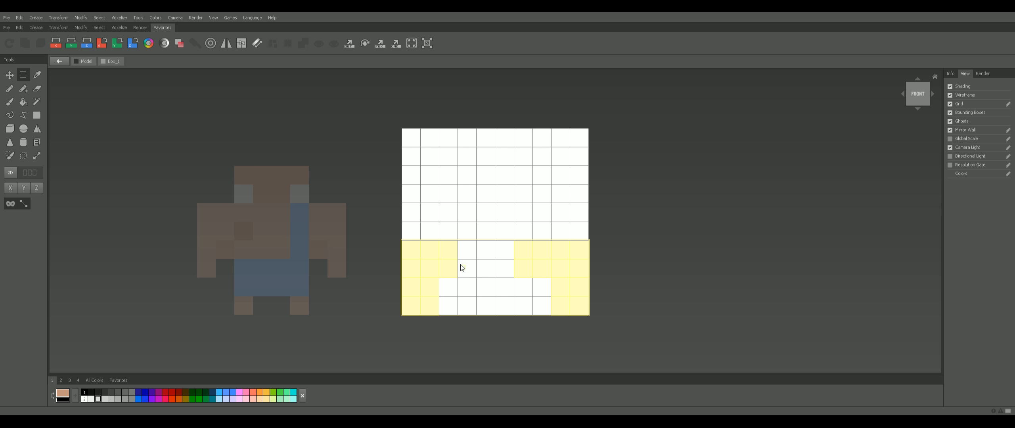
pyautogui.keyDown('shift'); pyautogui.moveTo(438, 242); pyautogui.dragTo(329, 139); pyautogui.keyUp('shift')
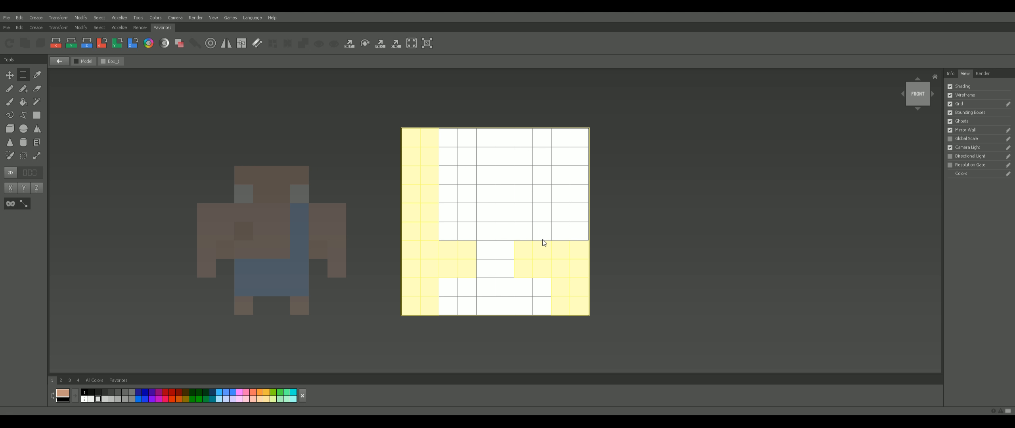
pyautogui.keyDown('shift'); pyautogui.moveTo(544, 242); pyautogui.dragTo(668, 104); pyautogui.keyUp('shift')
pyautogui.press('Delete')
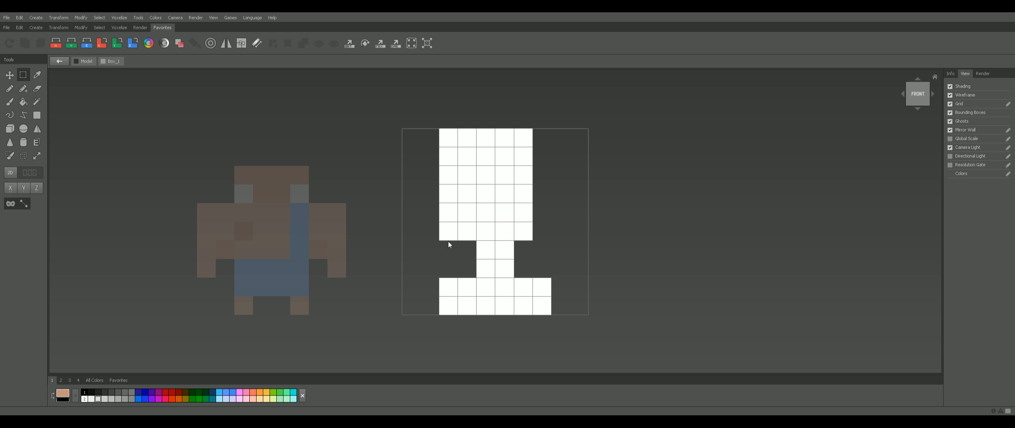
# Step: Trim the upper block to four voxels wide and three high, and cut a two-voxel gap between the feet
pyautogui.moveTo(446, 242); pyautogui.dragTo(351, 80)
pyautogui.press('Delete')
pyautogui.scroll(1, 524, 234)
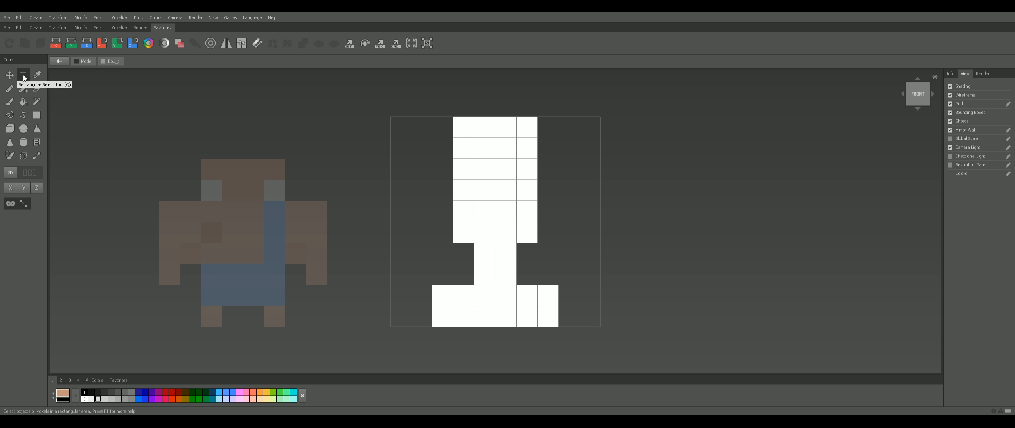
pyautogui.press('Delete')
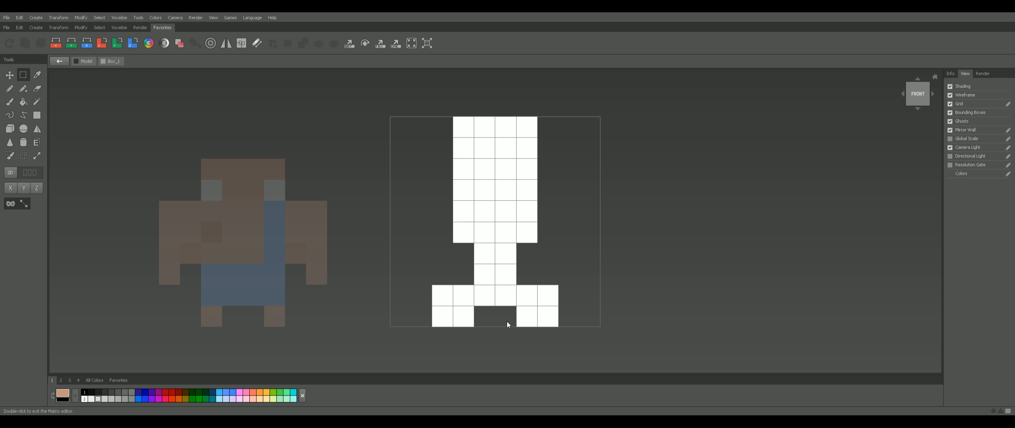
pyautogui.moveTo(539, 175); pyautogui.dragTo(362, 75)
pyautogui.press('Delete')
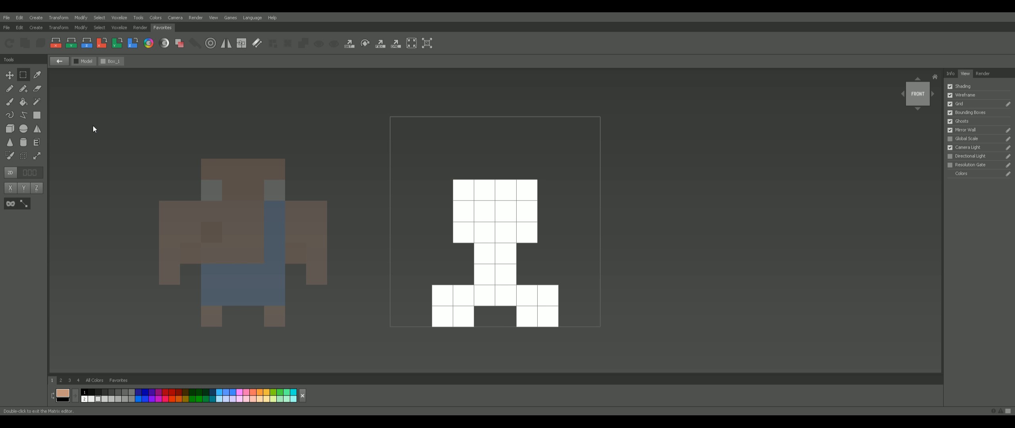
# Step: Try to paste a copy of the 2 by 2 foot block and shift it one voxel outwards
pyautogui.moveTo(472, 297); pyautogui.dragTo(430, 322)
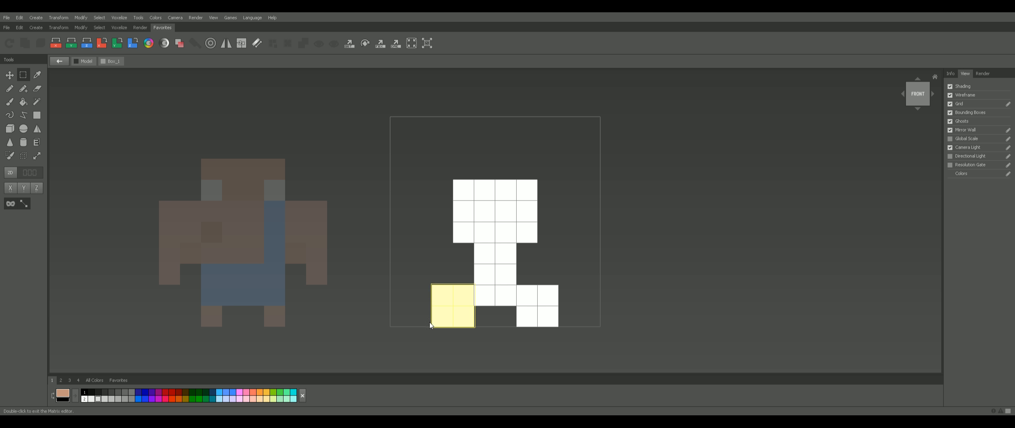
pyautogui.hotkey('ctrl', 'c')
pyautogui.hotkey('ctrl', 'v')
pyautogui.press('Left')
pyautogui.hotkey('ctrl', 'z')
pyautogui.click(621, 294)
# Step: In the left view, delete the voxels in front of and behind the figure to leave it three voxels deep
pyautogui.moveTo(620, 294); pyautogui.dragTo(628, 302, button='right')
pyautogui.click(918, 98)
pyautogui.moveTo(438, 155); pyautogui.dragTo(355, 301)
pyautogui.keyDown('shift'); pyautogui.moveTo(525, 163); pyautogui.dragTo(660, 376); pyautogui.keyUp('shift')
pyautogui.press('Delete')
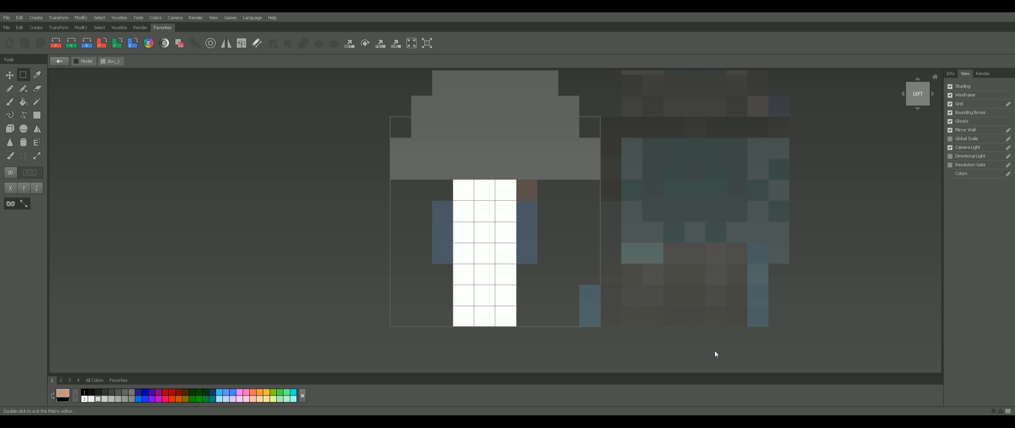
# Step: Pick the figure's white colour and extend both feet by drawing a 2 by 2 voxel rectangle on each front face
pyautogui.moveTo(714, 350); pyautogui.dragTo(500, 245, button='right')
pyautogui.click(40, 118)
pyautogui.keyDown('alt'); pyautogui.click(507, 295); pyautogui.keyUp('alt')
pyautogui.moveTo(508, 295); pyautogui.dragTo(532, 317)
pyautogui.moveTo(441, 302); pyautogui.dragTo(417, 320)
pyautogui.moveTo(534, 321); pyautogui.dragTo(733, 254, button='right')
pyautogui.click(914, 105)
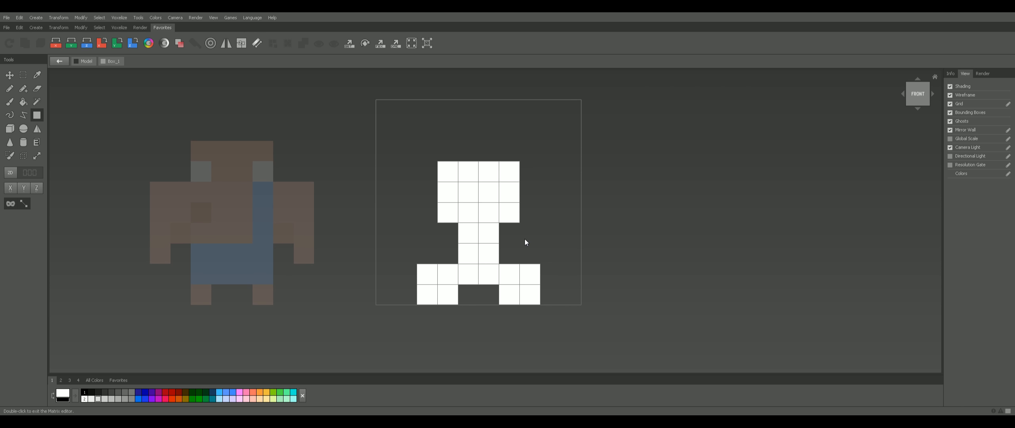
pyautogui.moveTo(537, 243); pyautogui.dragTo(544, 241, button='right')
pyautogui.moveTo(636, 235); pyautogui.dragTo(599, 253, button='right')
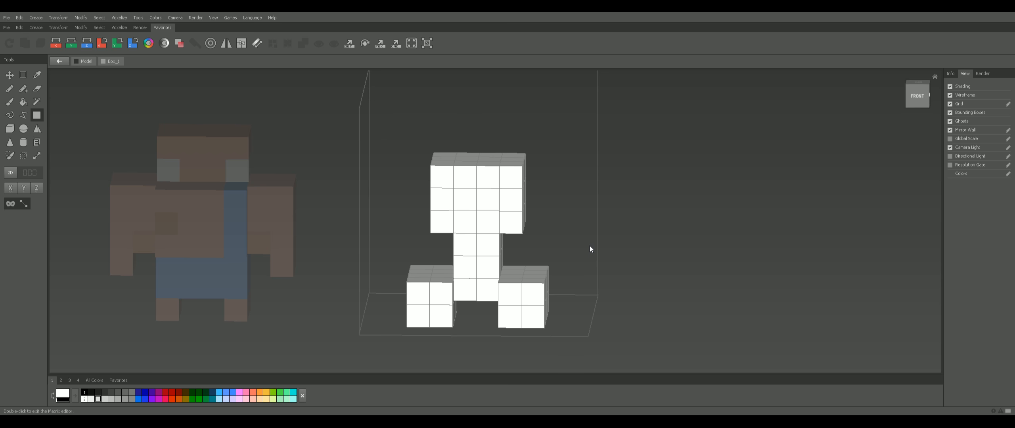
pyautogui.moveTo(690, 203); pyautogui.dragTo(629, 262, button='right')
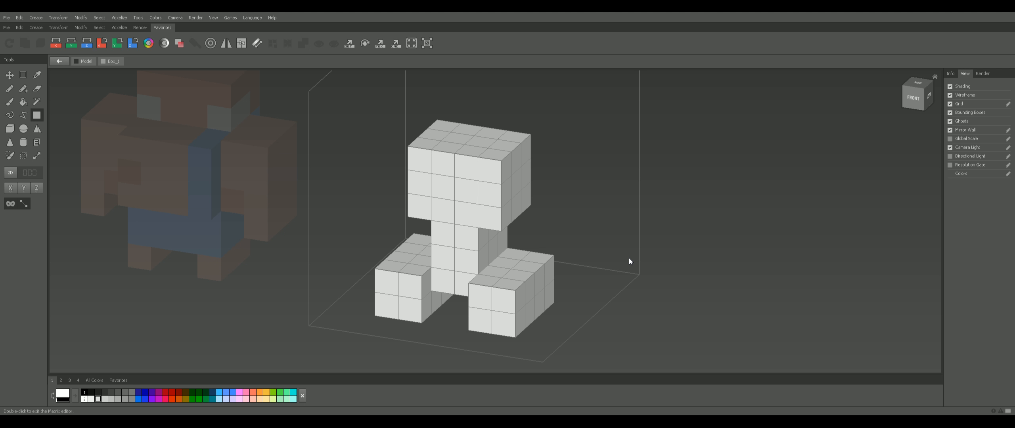
pyautogui.moveTo(630, 262); pyautogui.dragTo(438, 289, button='right')
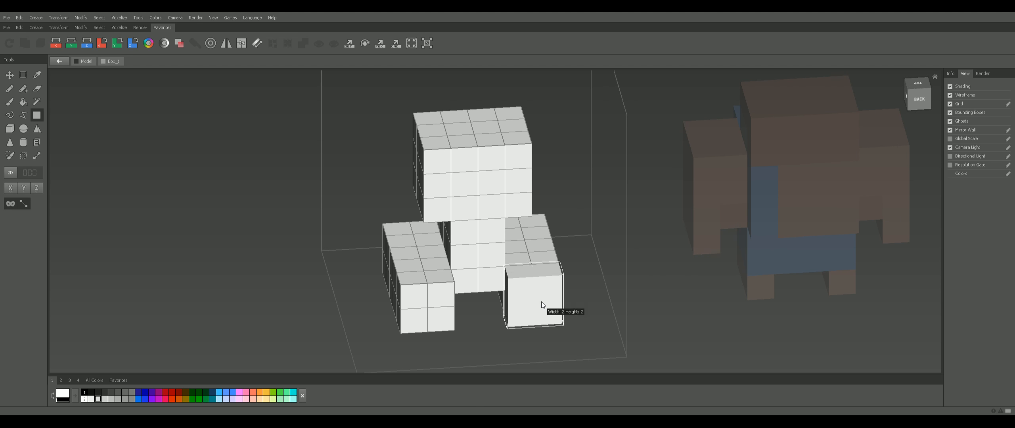
pyautogui.moveTo(541, 302); pyautogui.dragTo(538, 270, button='right')
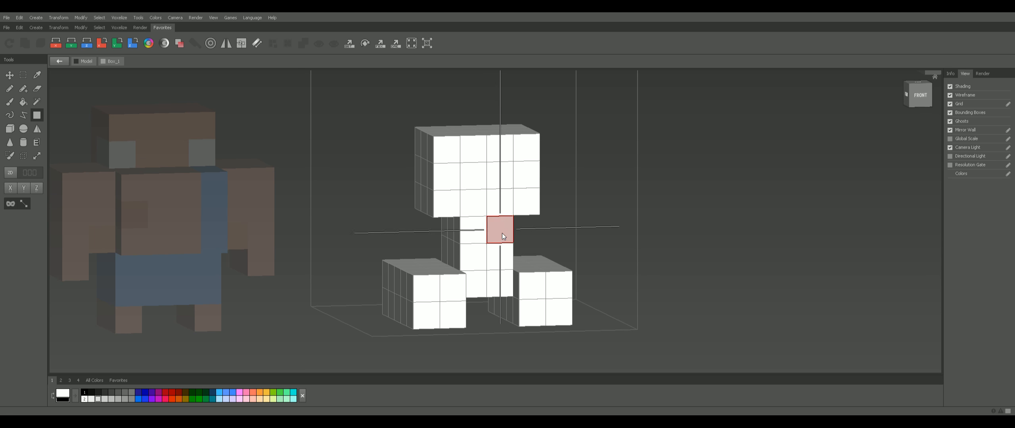
# Step: Leave the voxel editor and activate the Move tool with the white box selected in the scene
pyautogui.doubleClick(743, 268)
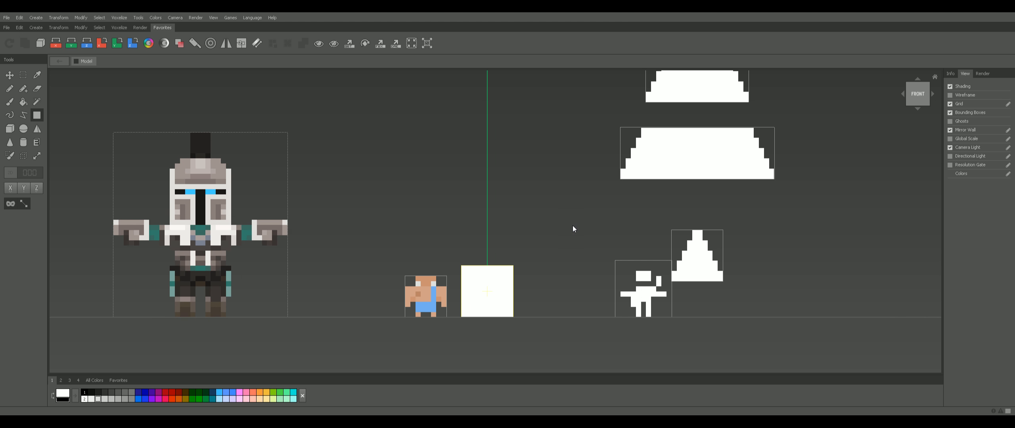
pyautogui.scroll(-2, 594, 216)
pyautogui.moveTo(602, 210); pyautogui.dragTo(505, 312, button='middle')
pyautogui.press('v')
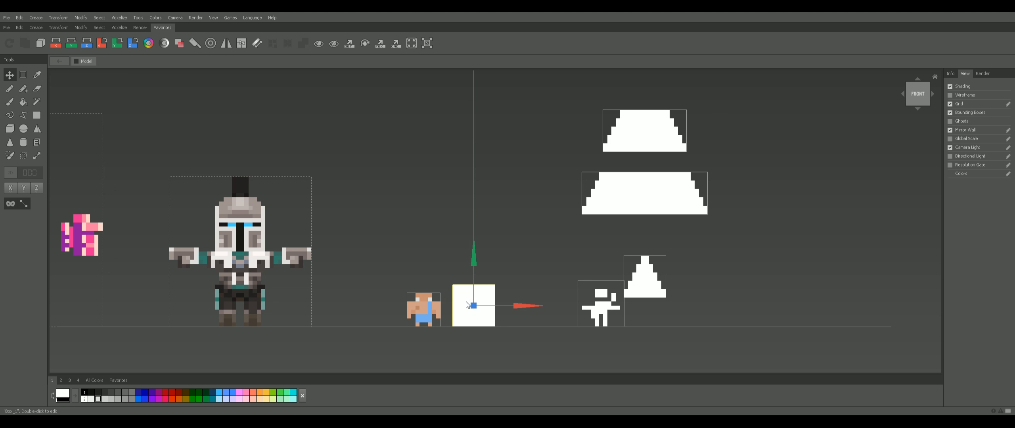
pyautogui.scroll(4, 480, 259)
pyautogui.scroll(-3, 561, 224)
pyautogui.moveTo(595, 212); pyautogui.dragTo(589, 215, button='middle')
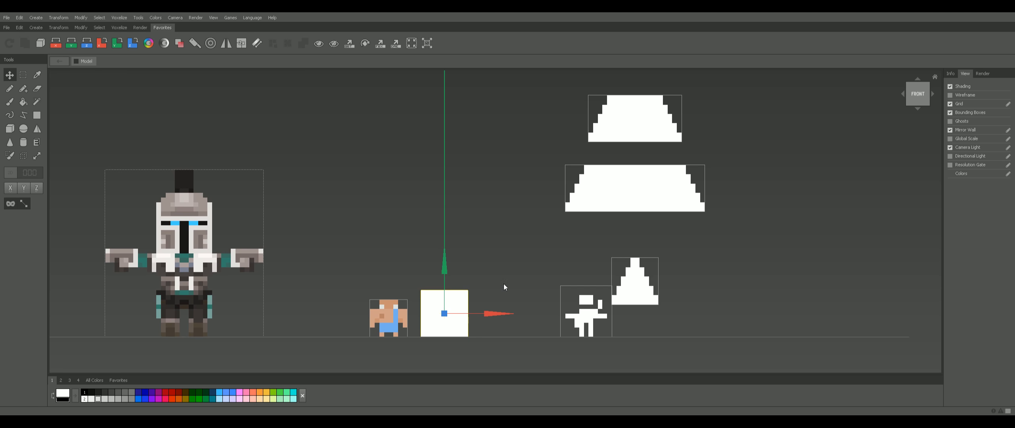
pyautogui.moveTo(608, 242); pyautogui.dragTo(587, 236, button='middle')
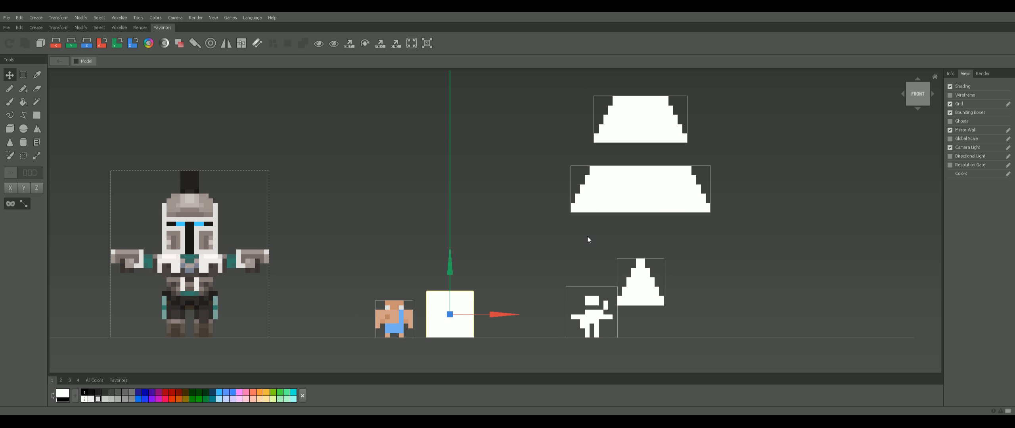
pyautogui.moveTo(446, 306); pyautogui.dragTo(476, 285, button='middle')
# Step: Open the white box and delete voxels to leave a head four wide and two tall above a three-row base
pyautogui.doubleClick(476, 285)
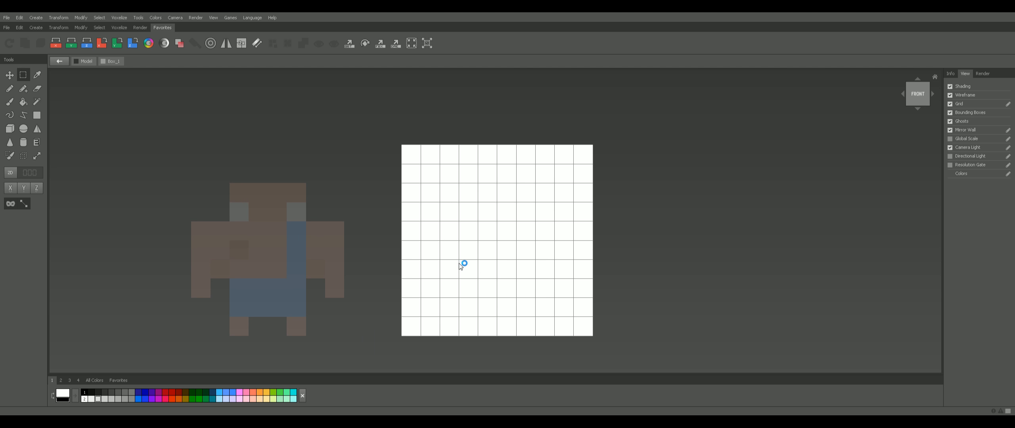
pyautogui.moveTo(455, 279); pyautogui.dragTo(311, 120)
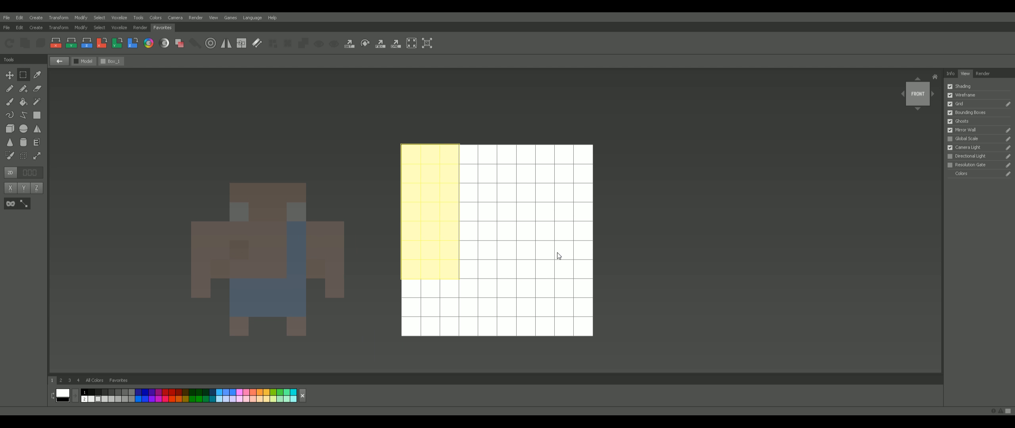
pyautogui.keyDown('shift'); pyautogui.moveTo(547, 274); pyautogui.dragTo(628, 150); pyautogui.keyUp('shift')
pyautogui.keyDown('shift'); pyautogui.moveTo(605, 225); pyautogui.dragTo(365, 108); pyautogui.keyUp('shift')
pyautogui.press('Delete')
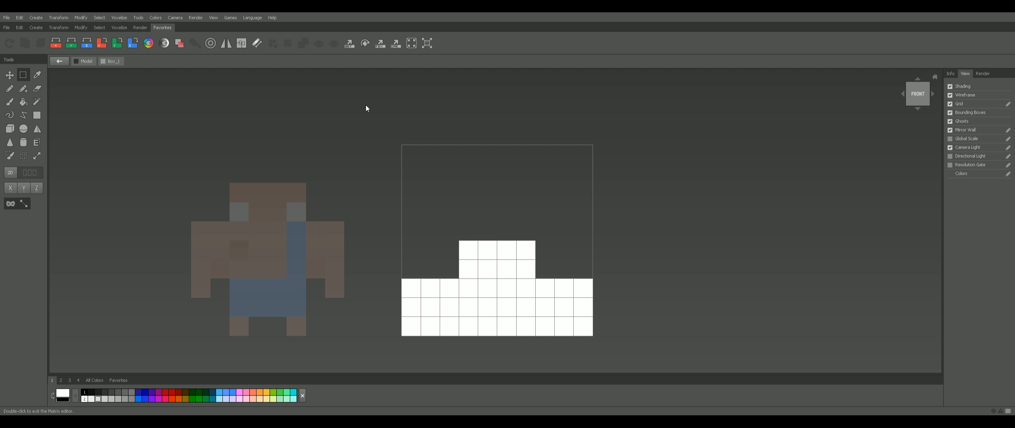
# Step: Delete two voxel columns from each side of the base to leave it six voxels wide
pyautogui.moveTo(422, 281); pyautogui.dragTo(397, 344)
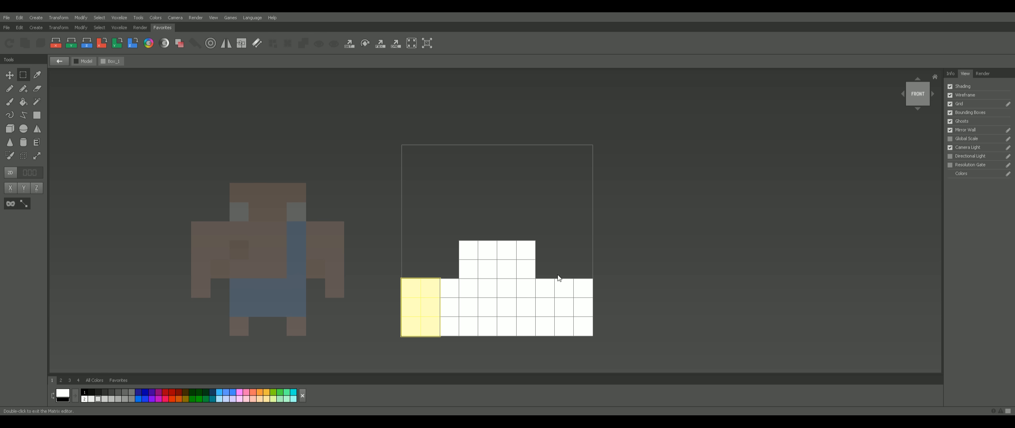
pyautogui.keyDown('shift'); pyautogui.moveTo(558, 281); pyautogui.dragTo(597, 362); pyautogui.keyUp('shift')
pyautogui.press('Delete')
# Step: In the left view, delete the surplus voxels in front of and behind the head and body to thin the figure
pyautogui.moveTo(595, 359); pyautogui.dragTo(919, 96, button='right')
pyautogui.click(919, 95)
pyautogui.moveTo(456, 280); pyautogui.dragTo(403, 233)
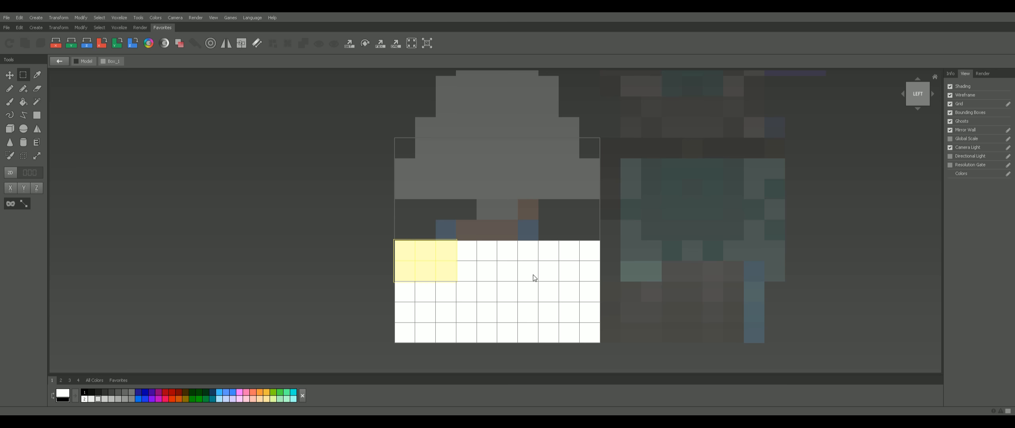
pyautogui.keyDown('shift'); pyautogui.moveTo(548, 276); pyautogui.dragTo(608, 355); pyautogui.keyUp('shift')
pyautogui.keyDown('shift'); pyautogui.moveTo(418, 274); pyautogui.dragTo(299, 370); pyautogui.keyUp('shift')
pyautogui.press('Delete')
pyautogui.moveTo(450, 362); pyautogui.dragTo(587, 319, button='right')
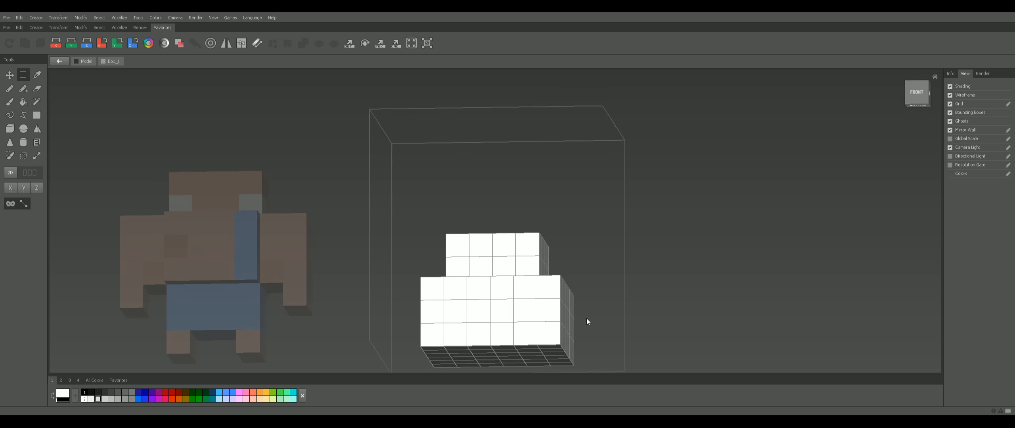
# Step: With the Rectangle tool and dark grey, add two raised strips one voxel wide and two tall down the face
pyautogui.click(36, 115)
pyautogui.moveTo(515, 286); pyautogui.dragTo(526, 307, button='right')
pyautogui.click(527, 307)
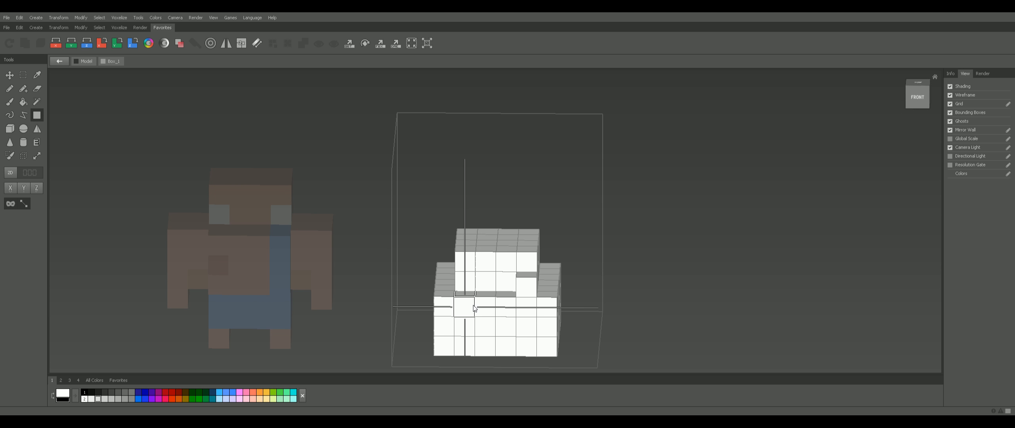
pyautogui.moveTo(466, 310)
pyautogui.mouseDown()
pyautogui.moveTo(469, 290)
pyautogui.moveTo(467, 303)
pyautogui.mouseUp()
pyautogui.click(105, 392)
pyautogui.click(526, 287)
pyautogui.click(526, 302)
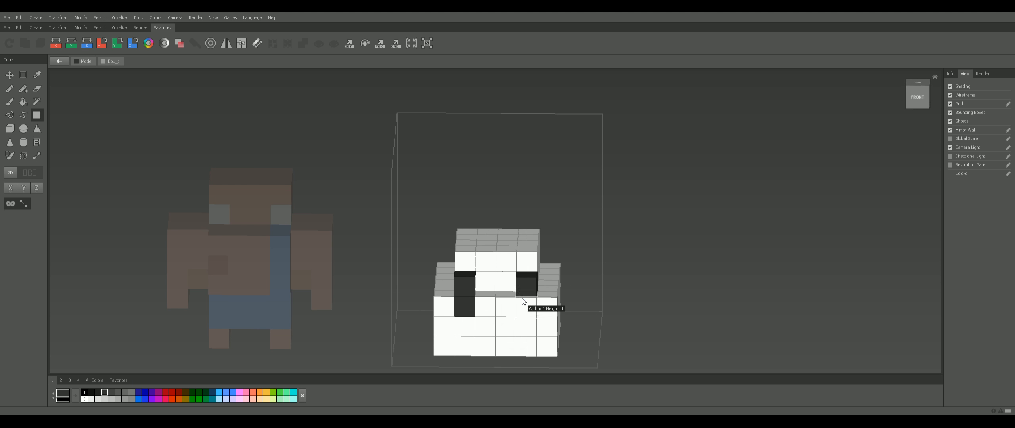
# Step: Pick the body's white colour, add a block three voxels wide and two tall on its front, and leave the voxel editor
pyautogui.moveTo(528, 302)
pyautogui.mouseDown(button='right')
pyautogui.moveTo(585, 323)
pyautogui.moveTo(517, 334)
pyautogui.mouseUp(button='right')
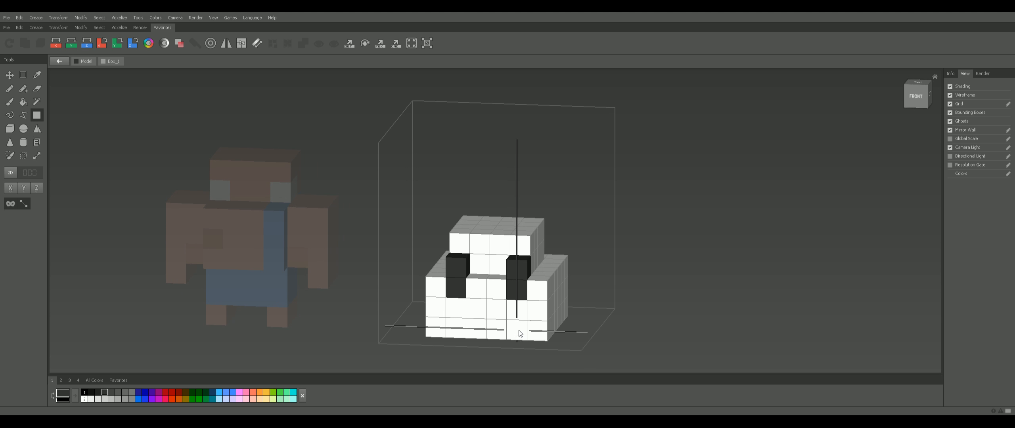
pyautogui.keyDown('alt'); pyautogui.click(519, 331); pyautogui.keyUp('alt')
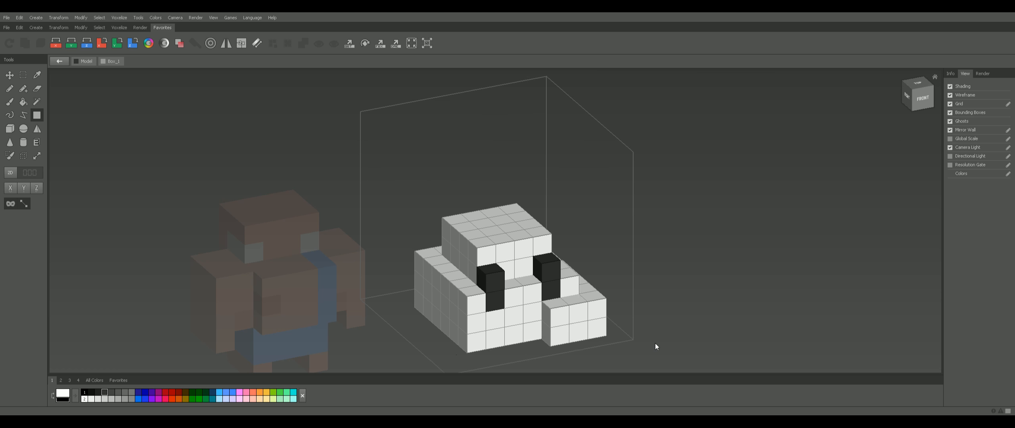
pyautogui.moveTo(655, 344); pyautogui.dragTo(662, 324, button='right')
pyautogui.doubleClick(661, 322)
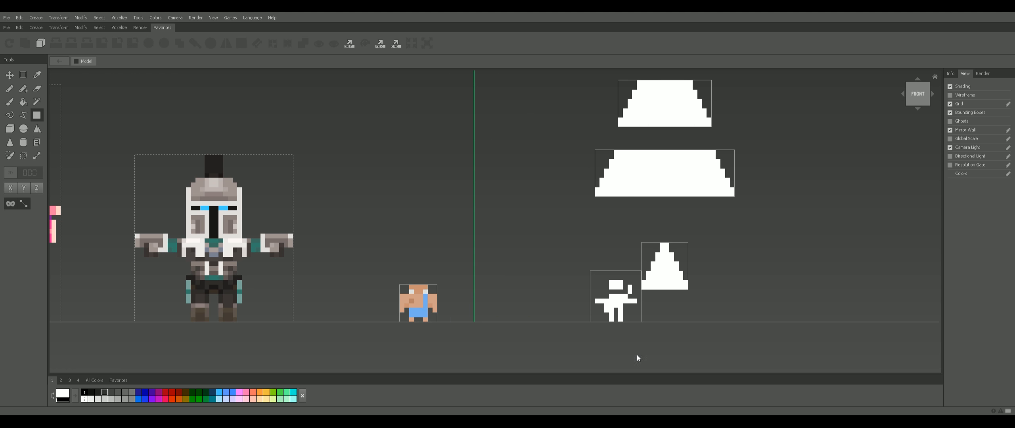
# Step: Select the waving figure overlapping the T-pose figure and move it along X towards the small blue-shorts character
pyautogui.moveTo(427, 308); pyautogui.dragTo(490, 291, button='middle')
pyautogui.scroll(2, 441, 308)
pyautogui.click(476, 308)
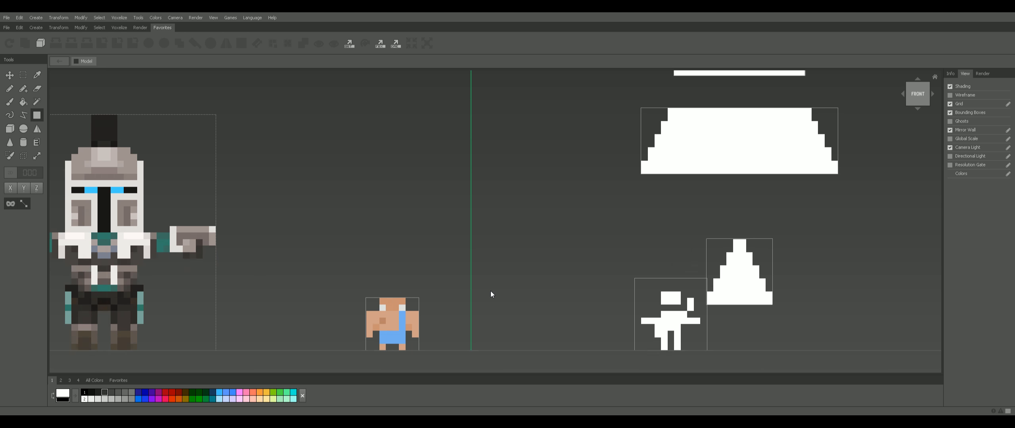
pyautogui.scroll(-1, 493, 292)
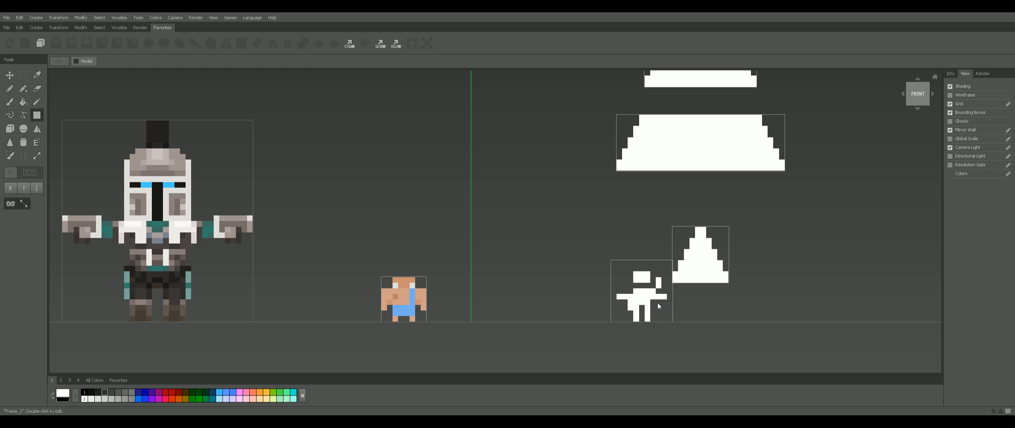
pyautogui.click(643, 301)
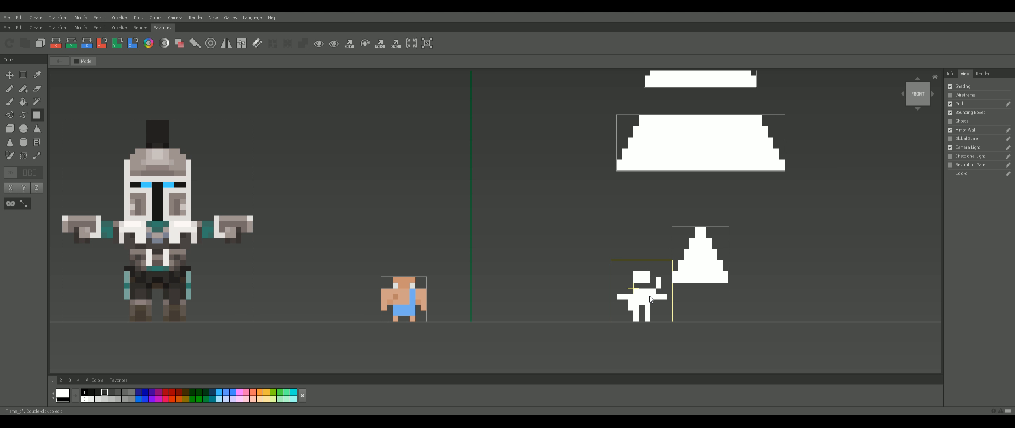
pyautogui.press('v')
pyautogui.moveTo(689, 292); pyautogui.dragTo(567, 298)
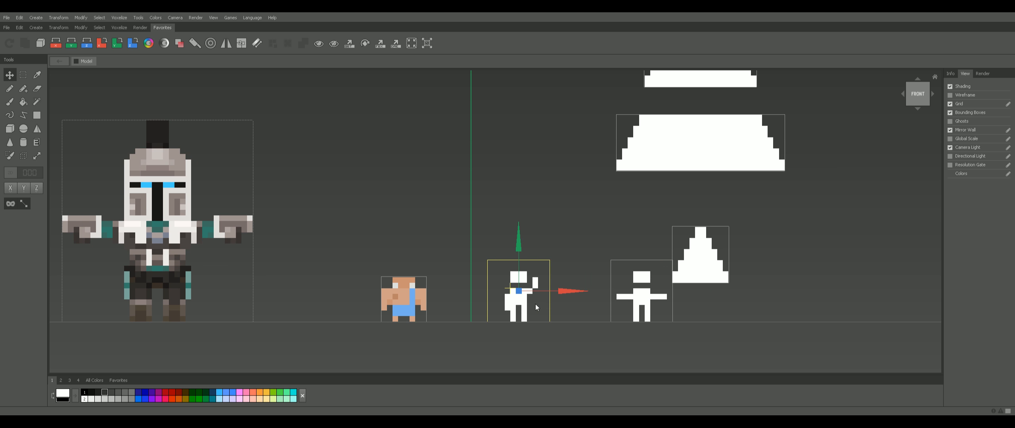
# Step: Open the waving figure and box-select its head, torso and legs in turn to examine its separate body parts
pyautogui.doubleClick(535, 306)
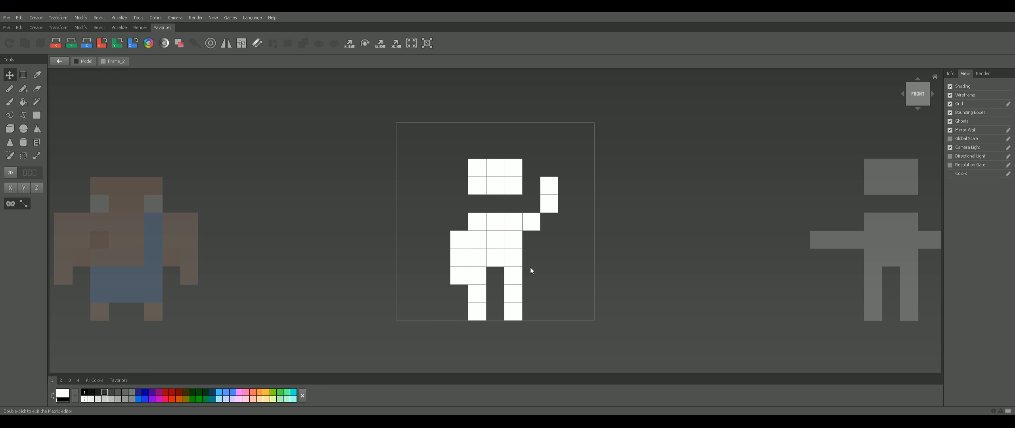
pyautogui.press('1')
pyautogui.click(493, 189)
pyautogui.press('m')
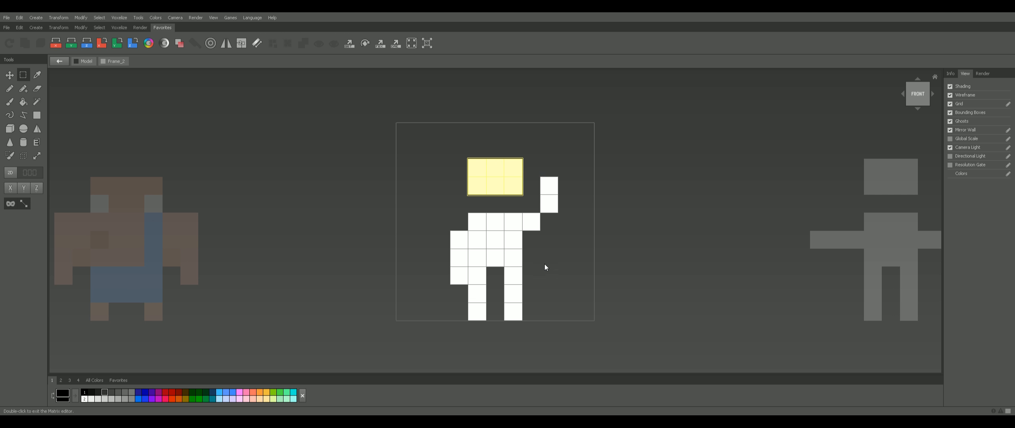
pyautogui.moveTo(535, 285); pyautogui.dragTo(476, 335)
pyautogui.scroll(1, 491, 269)
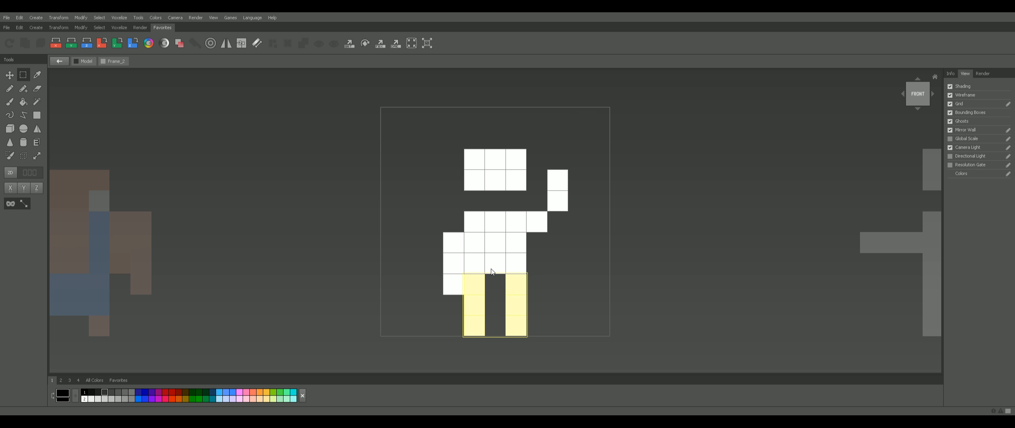
pyautogui.moveTo(513, 267); pyautogui.dragTo(483, 228)
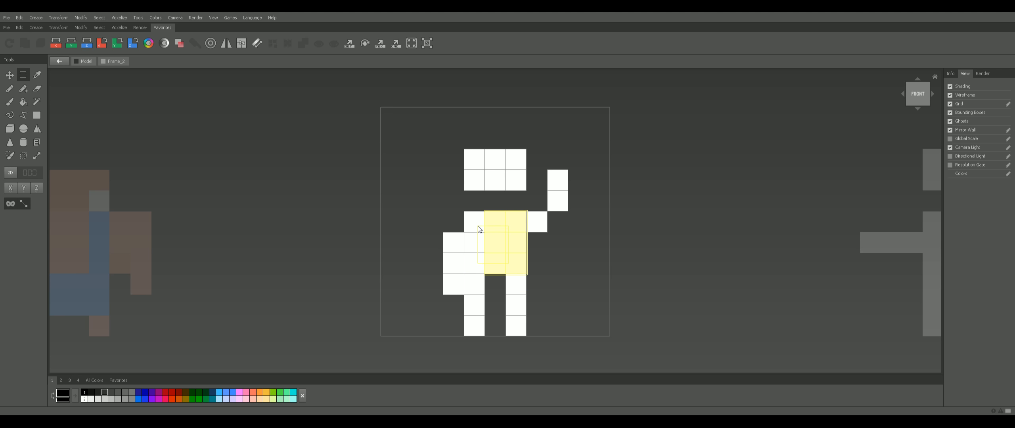
pyautogui.moveTo(520, 284); pyautogui.dragTo(457, 330)
pyautogui.moveTo(528, 308); pyautogui.dragTo(520, 318, button='right')
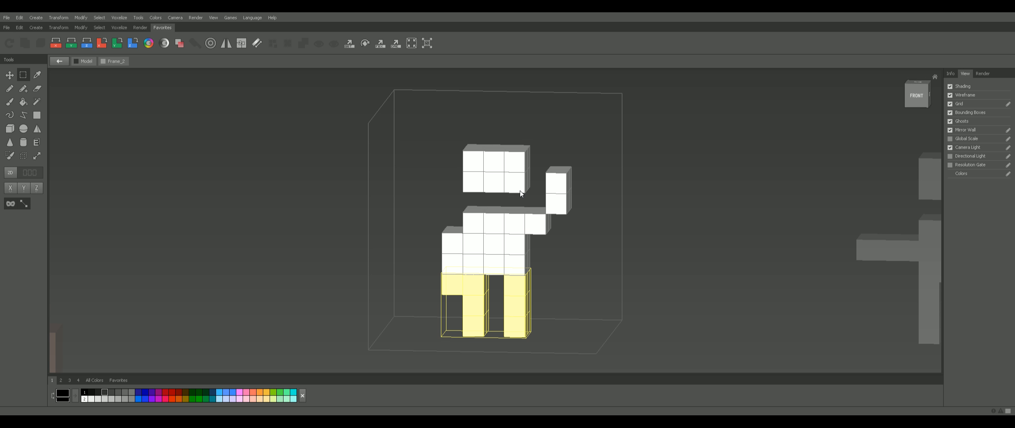
# Step: Box-select the waving figure's head, clear the selection, and inspect the figure from several angles before leaving the voxel editor
pyautogui.moveTo(520, 189); pyautogui.dragTo(471, 159)
pyautogui.moveTo(570, 203); pyautogui.dragTo(548, 228, button='right')
pyautogui.click(917, 96)
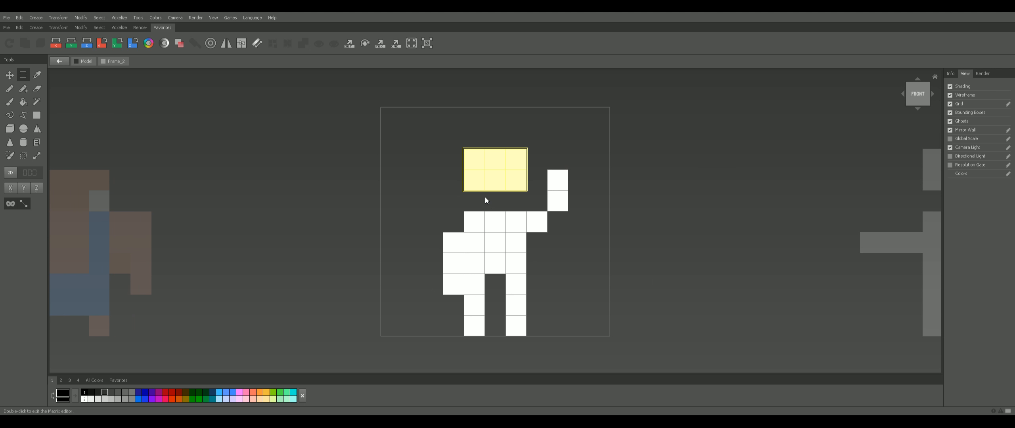
pyautogui.moveTo(550, 207); pyautogui.dragTo(588, 239)
pyautogui.moveTo(536, 201); pyautogui.dragTo(514, 181, button='right')
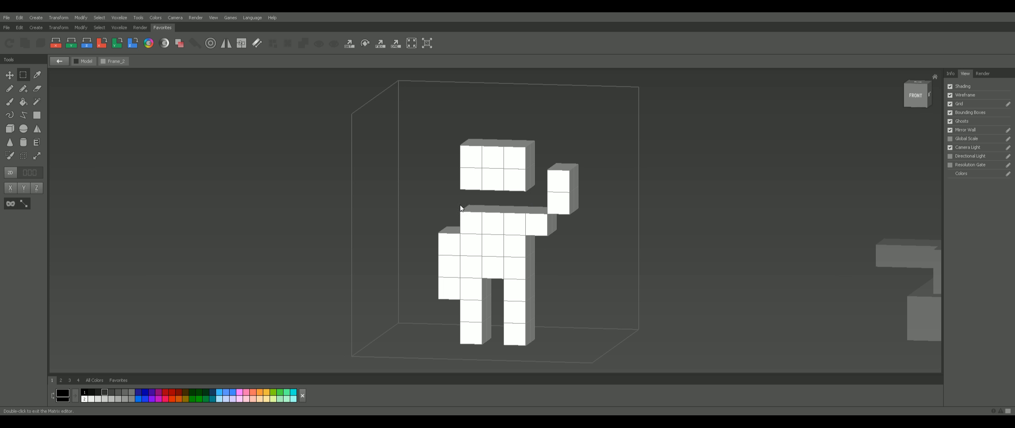
pyautogui.doubleClick(634, 248)
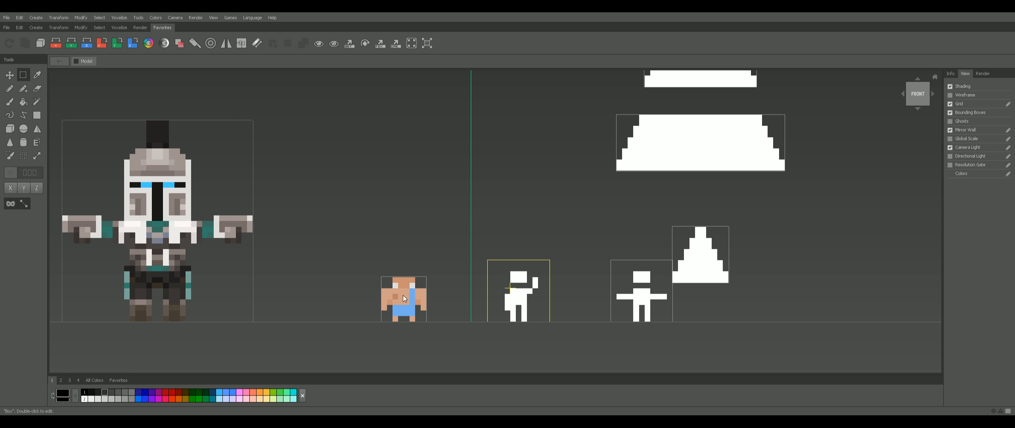
pyautogui.doubleClick(522, 278)
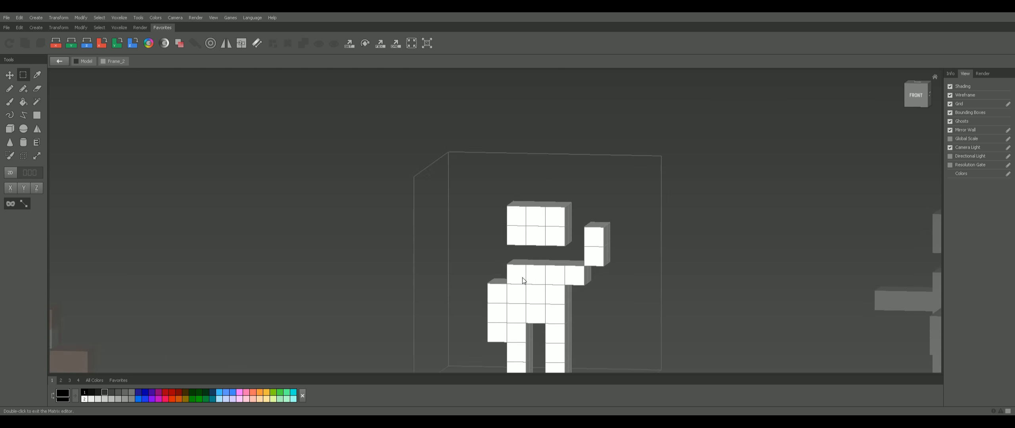
pyautogui.moveTo(581, 261); pyautogui.dragTo(680, 285, button='right')
pyautogui.doubleClick(635, 286)
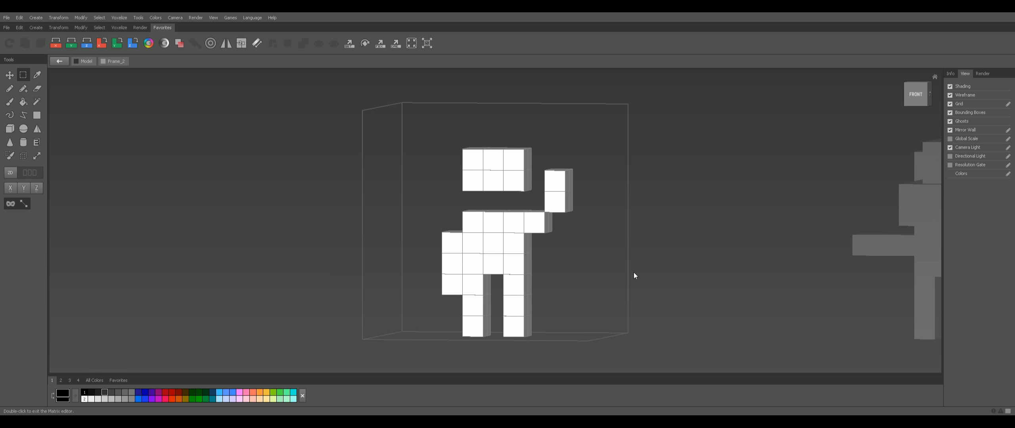
# Step: Box-select the three pyramid pieces together in the scene and clear the selection
pyautogui.scroll(-2, 714, 218)
pyautogui.moveTo(655, 192); pyautogui.dragTo(636, 250, button='middle')
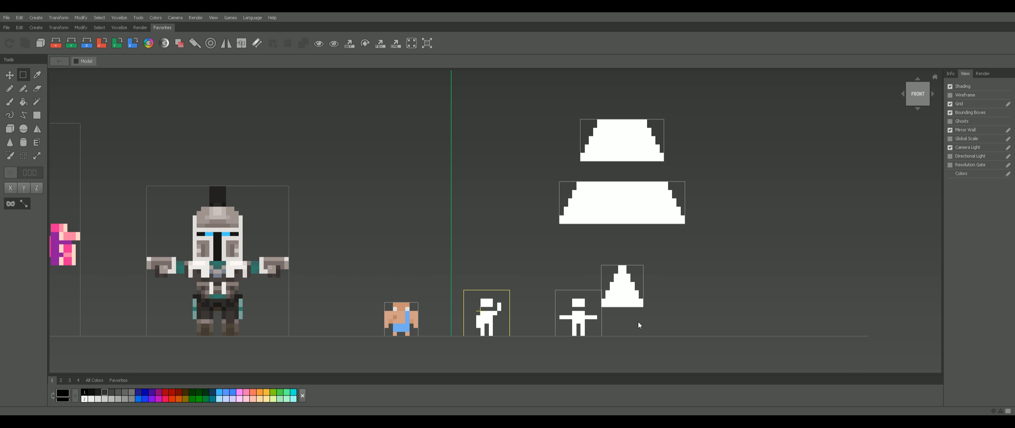
pyautogui.moveTo(638, 322); pyautogui.dragTo(694, 172)
pyautogui.keyDown('shift'); pyautogui.moveTo(635, 153); pyautogui.dragTo(649, 233); pyautogui.keyUp('shift')
pyautogui.moveTo(385, 266); pyautogui.dragTo(528, 252, button='middle')
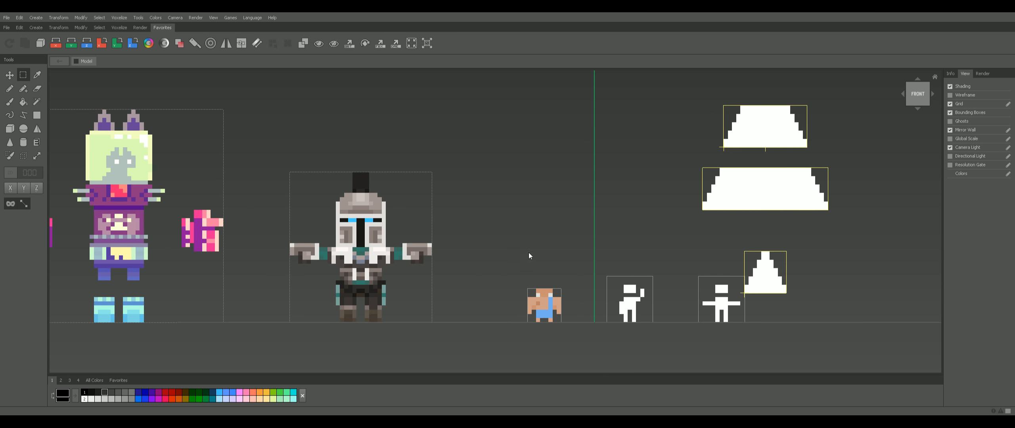
pyautogui.click(528, 251)
# Step: Open the armoured knight's compound object and look at its parts from the front
pyautogui.scroll(-1, 527, 250)
pyautogui.moveTo(454, 214); pyautogui.dragTo(519, 225, button='right')
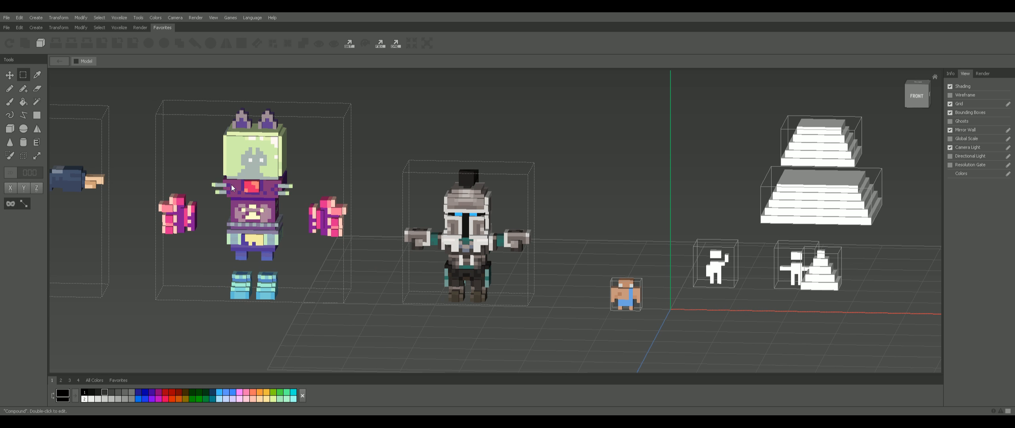
pyautogui.moveTo(454, 234); pyautogui.dragTo(640, 255, button='middle')
pyautogui.doubleClick(642, 255)
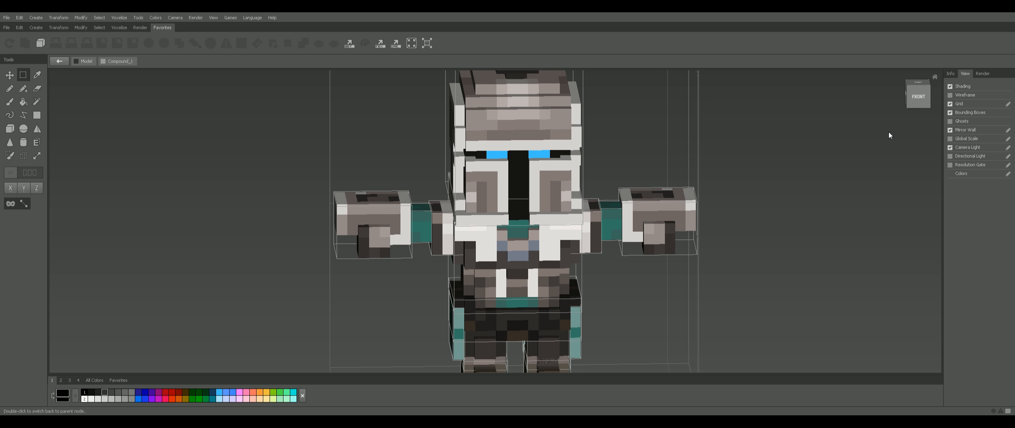
pyautogui.click(918, 92)
pyautogui.scroll(-2, 587, 234)
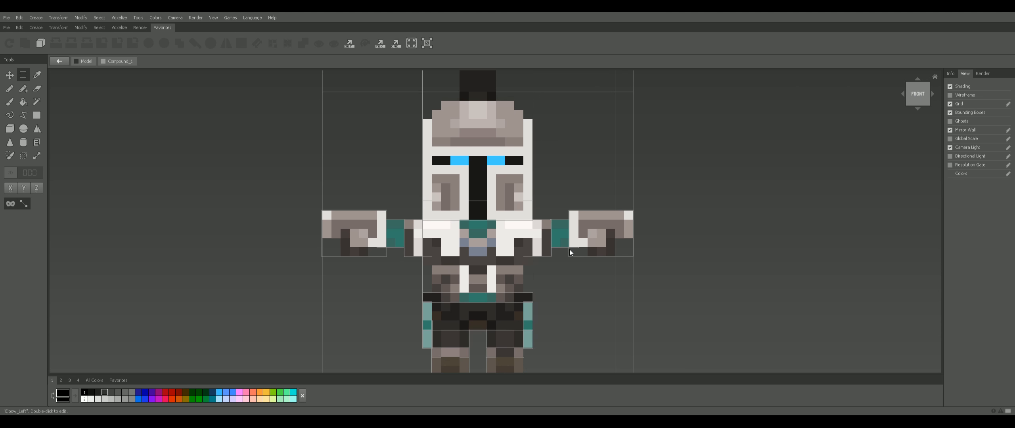
# Step: Select the knight's forearm and head in turn and examine how they are built from front and angled views
pyautogui.click(575, 234)
pyautogui.moveTo(532, 199); pyautogui.dragTo(515, 208, button='right')
pyautogui.click(516, 208)
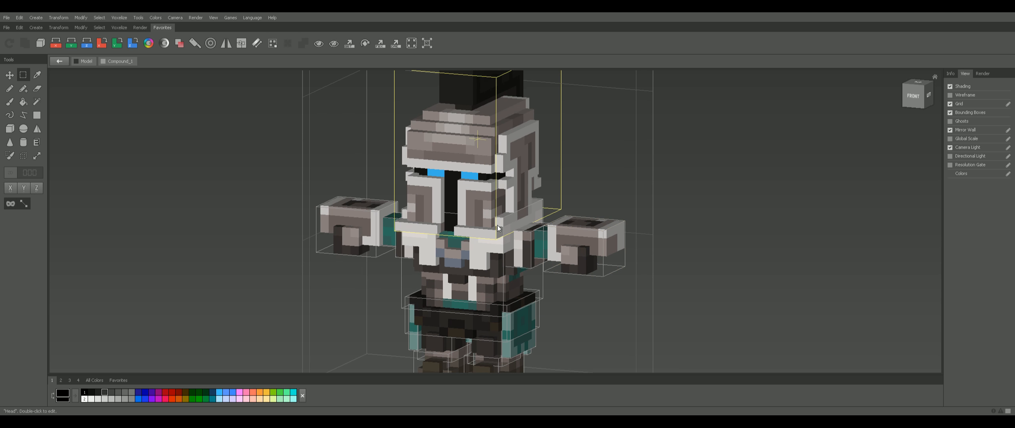
pyautogui.click(912, 98)
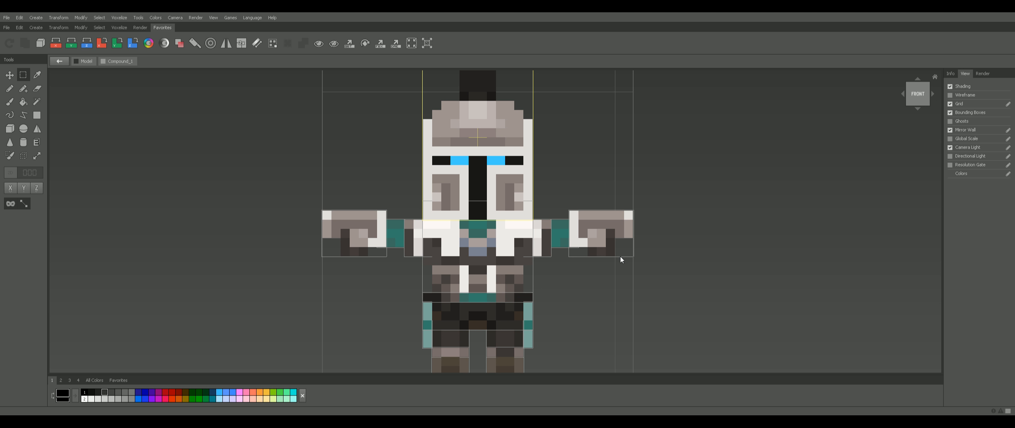
pyautogui.moveTo(677, 223); pyautogui.dragTo(649, 231, button='middle')
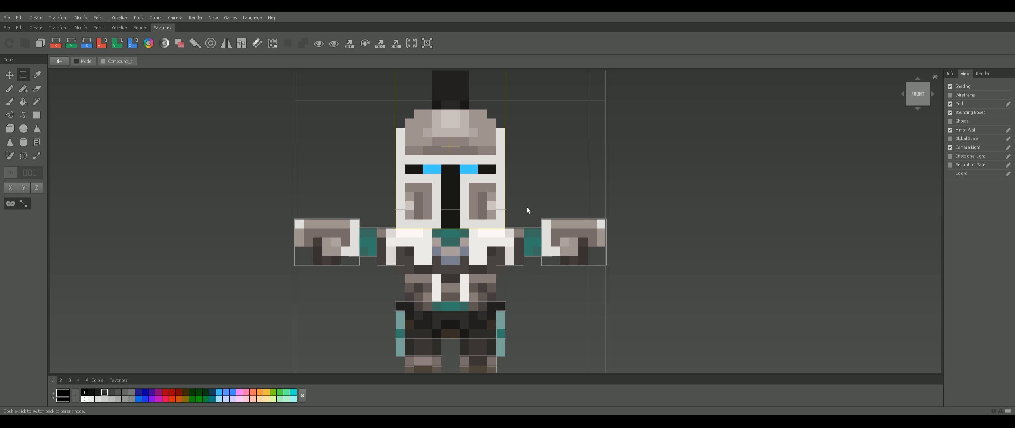
pyautogui.moveTo(527, 207); pyautogui.dragTo(540, 245, button='middle')
pyautogui.moveTo(369, 293); pyautogui.dragTo(465, 316, button='right')
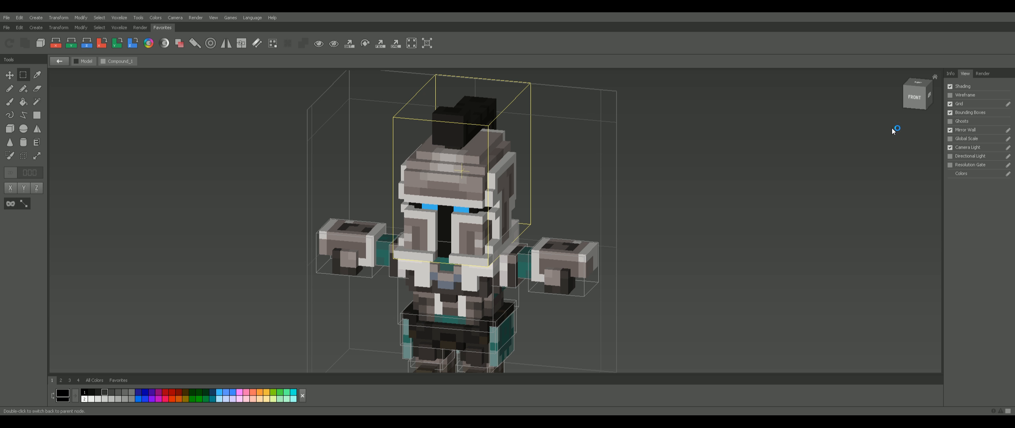
pyautogui.click(914, 97)
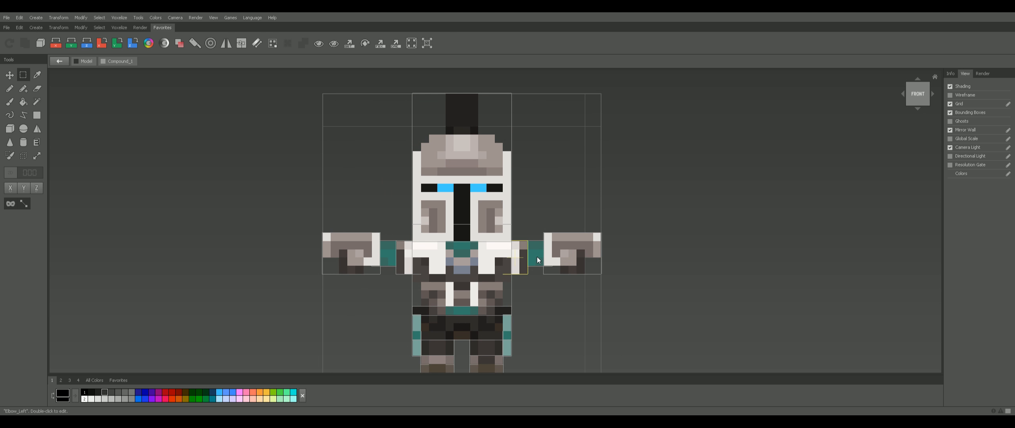
# Step: Select the knight's left elbow, shoulder and hand pieces in turn, and box-select the whole left arm together
pyautogui.scroll(2, 567, 252)
pyautogui.scroll(1, 560, 266)
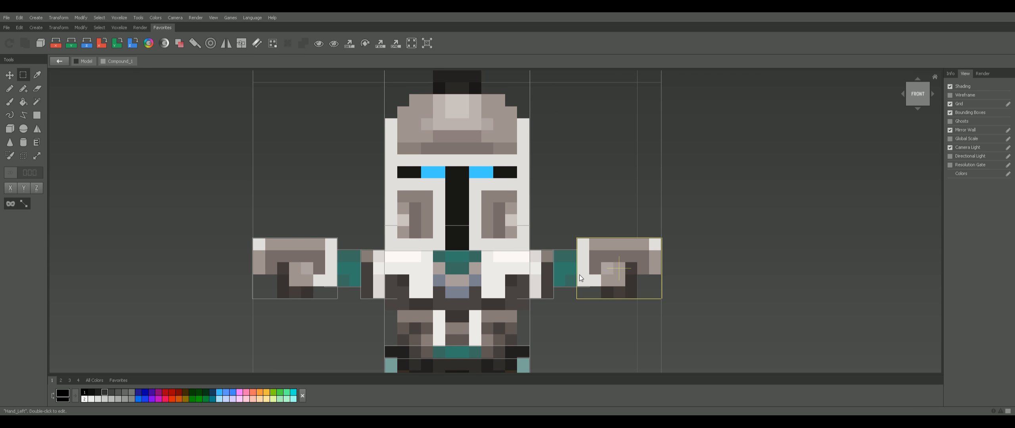
pyautogui.press('v')
pyautogui.click(565, 263)
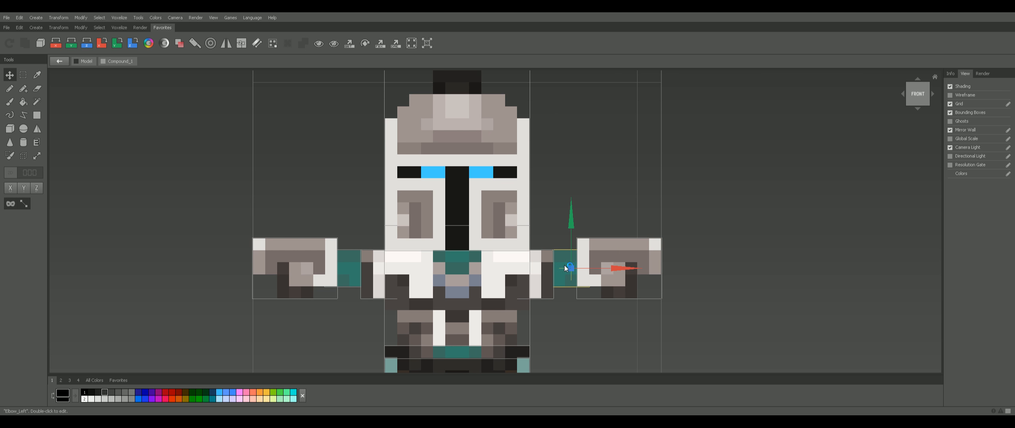
pyautogui.click(544, 261)
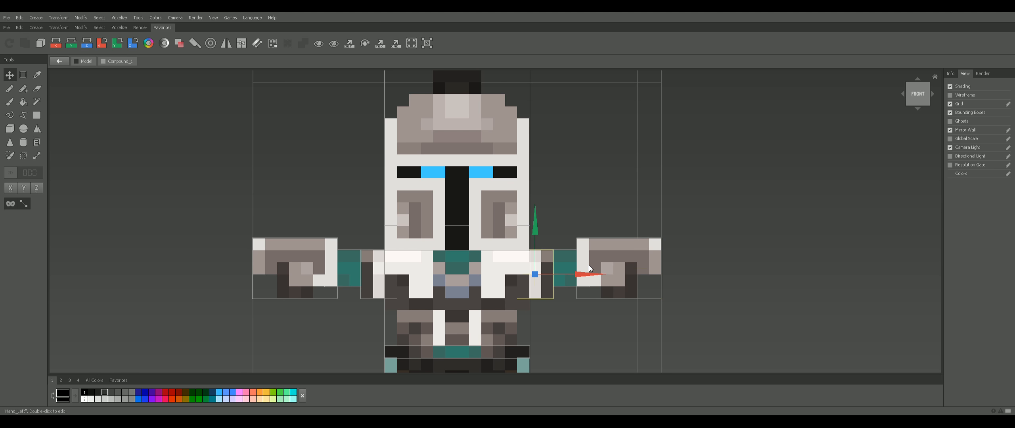
pyautogui.click(581, 270)
pyautogui.click(569, 269)
pyautogui.click(547, 270)
pyautogui.click(564, 266)
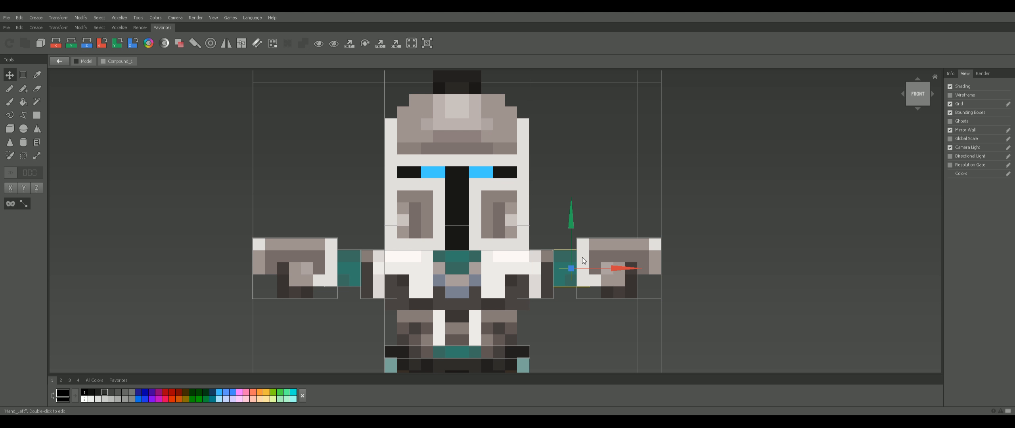
pyautogui.click(591, 259)
pyautogui.moveTo(548, 228); pyautogui.dragTo(607, 261)
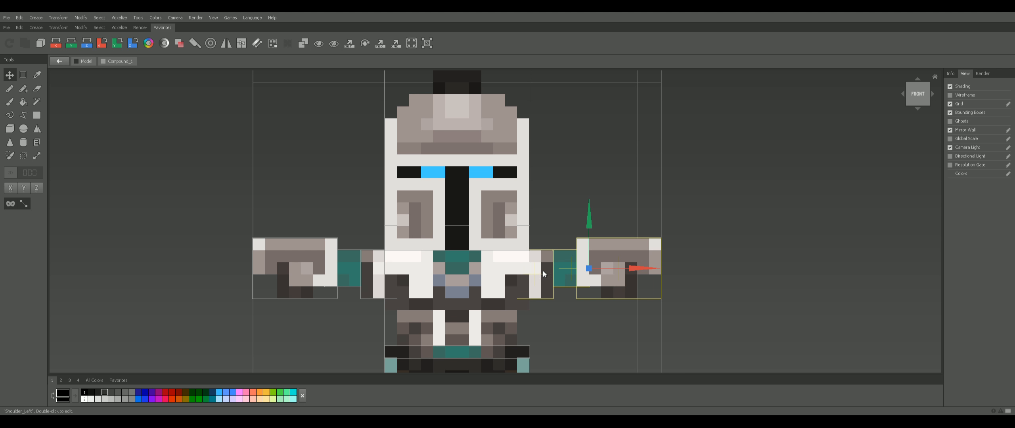
# Step: Select the knight's head and torso, box-select its leg pieces and its arms with the torso, and clear the selection
pyautogui.scroll(-1, 541, 273)
pyautogui.moveTo(538, 318); pyautogui.dragTo(533, 288, button='middle')
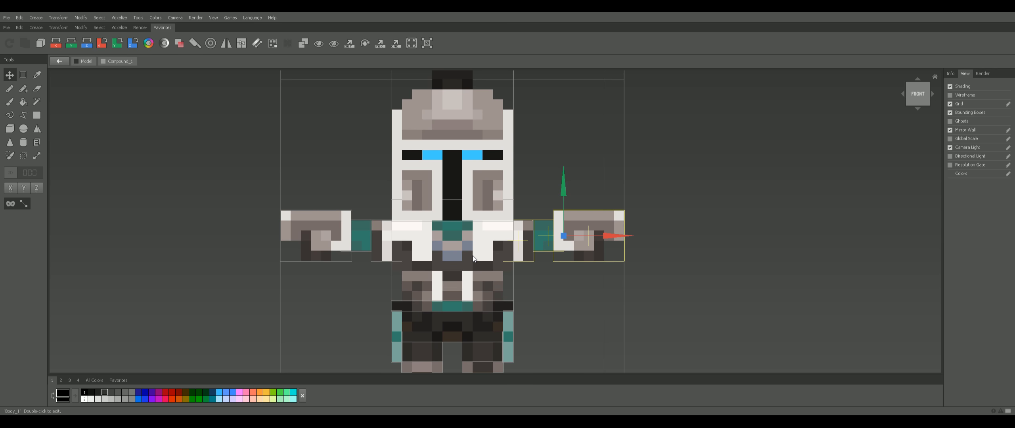
pyautogui.scroll(-2, 475, 257)
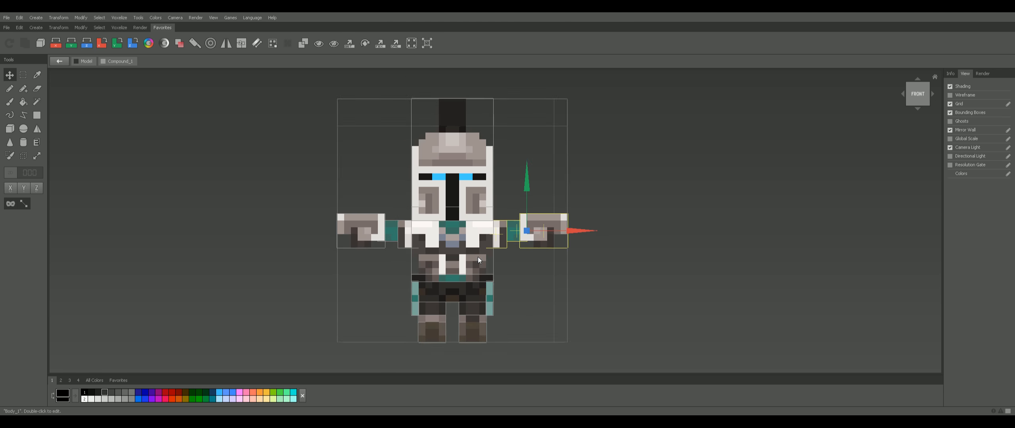
pyautogui.click(471, 157)
pyautogui.click(453, 249)
pyautogui.moveTo(502, 283); pyautogui.dragTo(405, 322)
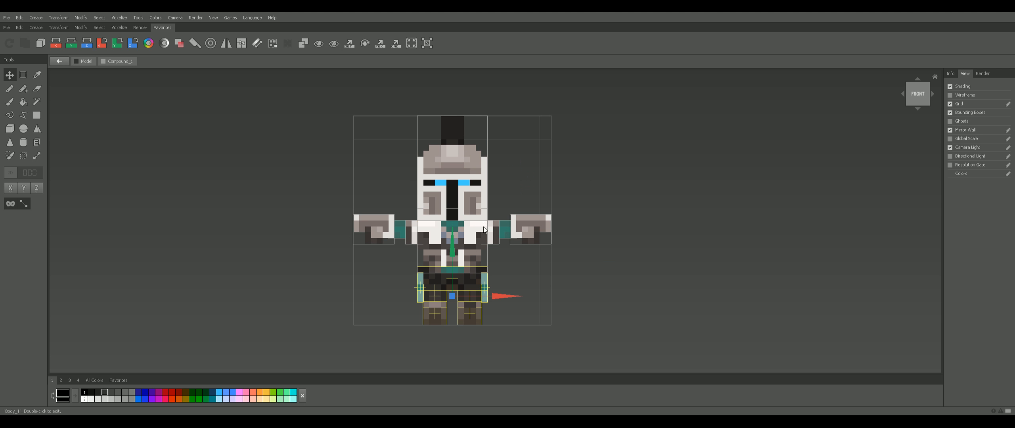
pyautogui.click(472, 189)
pyautogui.moveTo(562, 234); pyautogui.dragTo(320, 267)
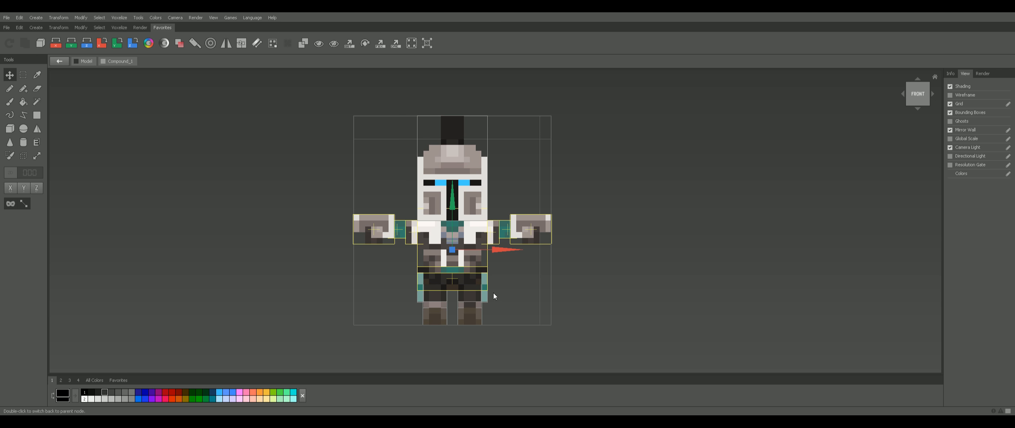
pyautogui.moveTo(493, 296); pyautogui.dragTo(333, 345)
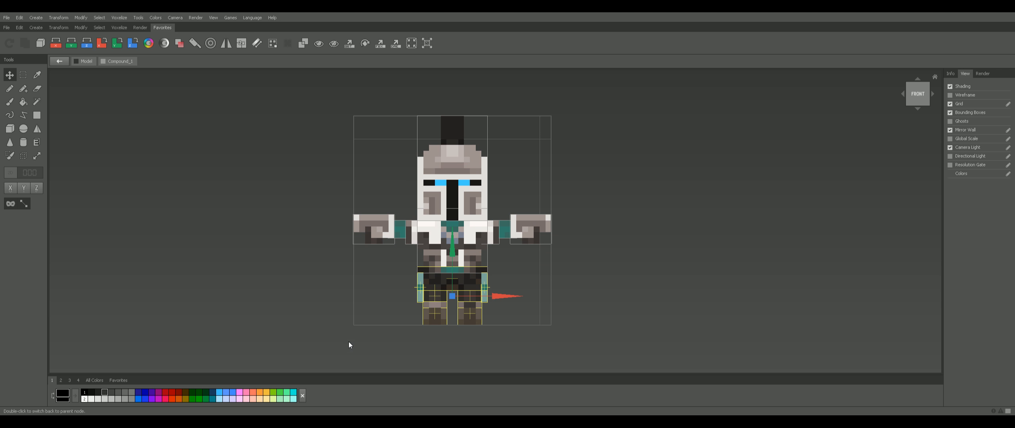
pyautogui.click(534, 277)
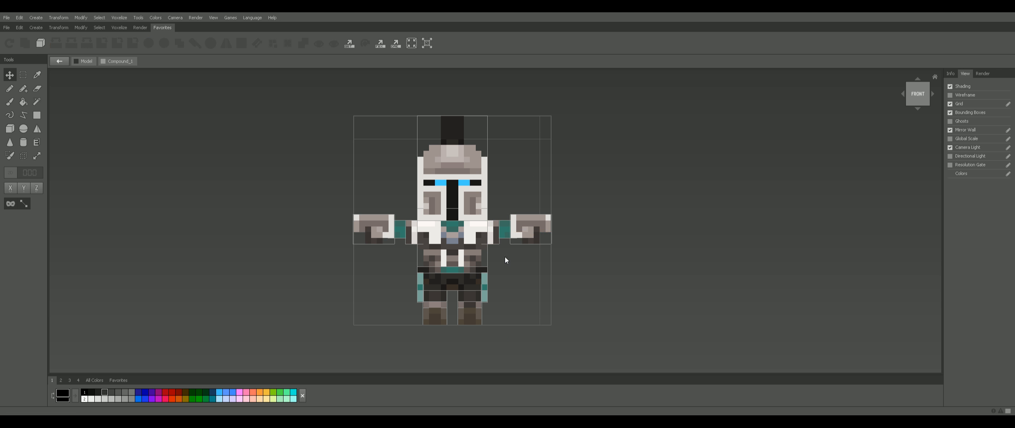
# Step: Select the knight's left hand, knee and foot in turn and leave its compound object
pyautogui.click(535, 225)
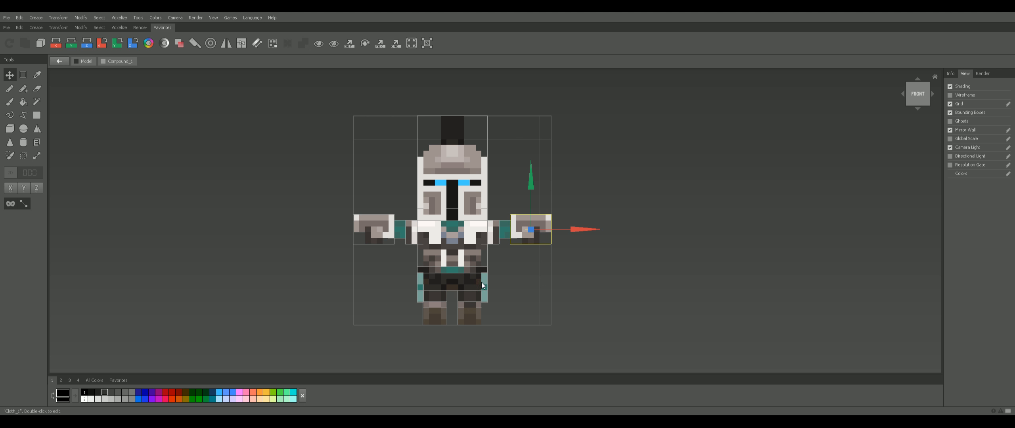
pyautogui.click(473, 287)
pyautogui.click(471, 296)
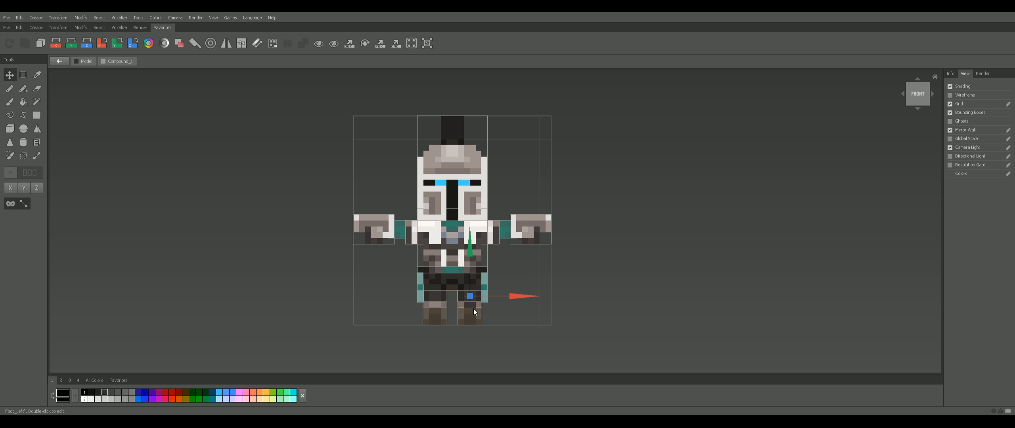
pyautogui.click(475, 312)
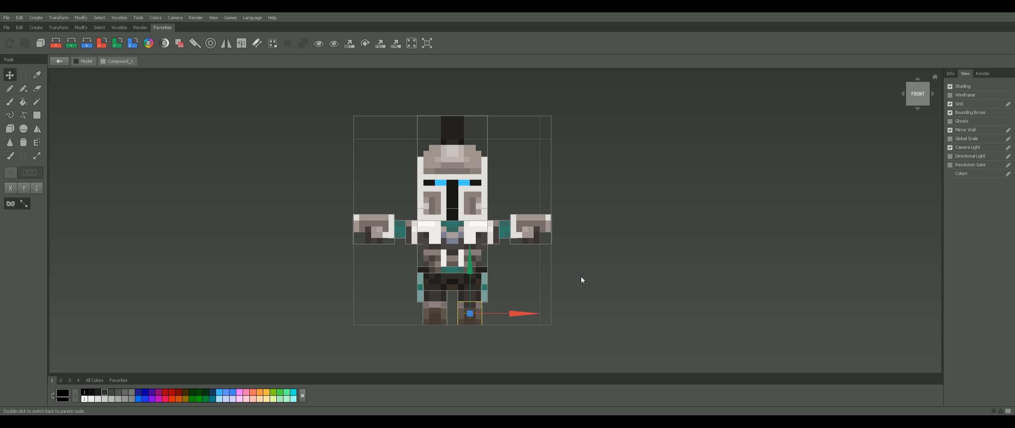
pyautogui.doubleClick(599, 285)
# Step: Open the compound object holding the human characters and examine the blue-jumpsuit character from the side
pyautogui.scroll(-3, 599, 284)
pyautogui.moveTo(249, 209); pyautogui.dragTo(518, 238, button='middle')
pyautogui.doubleClick(397, 268)
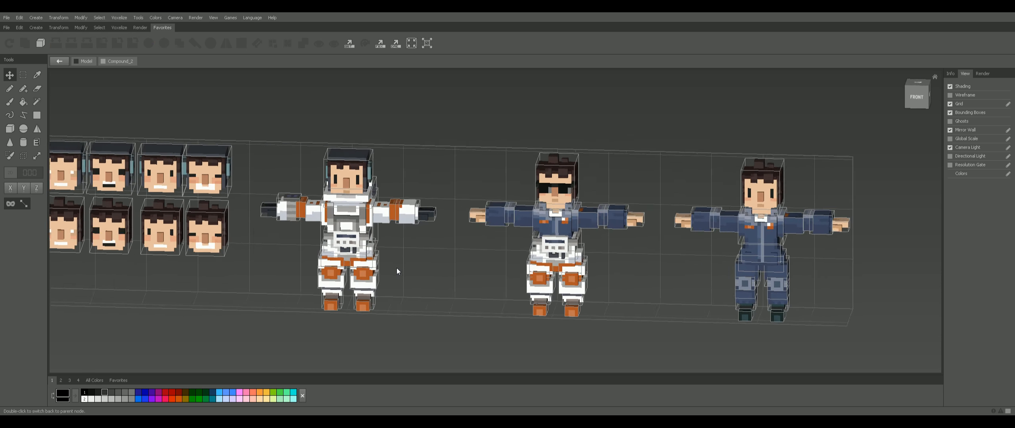
pyautogui.moveTo(397, 268); pyautogui.dragTo(479, 272, button='middle')
pyautogui.scroll(4, 703, 308)
pyautogui.moveTo(703, 308); pyautogui.dragTo(581, 279, button='middle')
pyautogui.moveTo(581, 280); pyautogui.dragTo(461, 272, button='right')
pyautogui.moveTo(468, 275); pyautogui.dragTo(509, 297, button='middle')
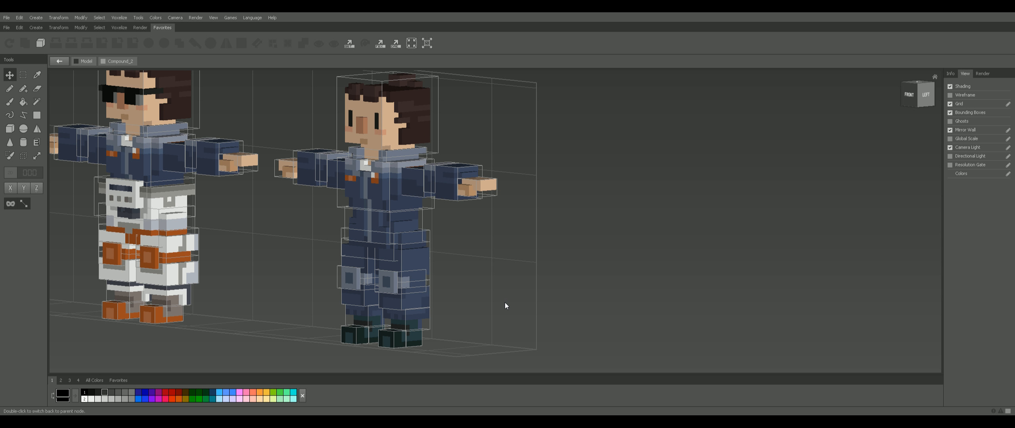
# Step: Examine the blue-jumpsuit character from near the front and return to the whole model
pyautogui.moveTo(470, 233); pyautogui.dragTo(469, 266, button='middle')
pyautogui.moveTo(469, 267); pyautogui.dragTo(535, 280, button='right')
pyautogui.scroll(-2, 619, 292)
pyautogui.moveTo(651, 296); pyautogui.dragTo(533, 288, button='middle')
pyautogui.moveTo(533, 293); pyautogui.dragTo(594, 297, button='right')
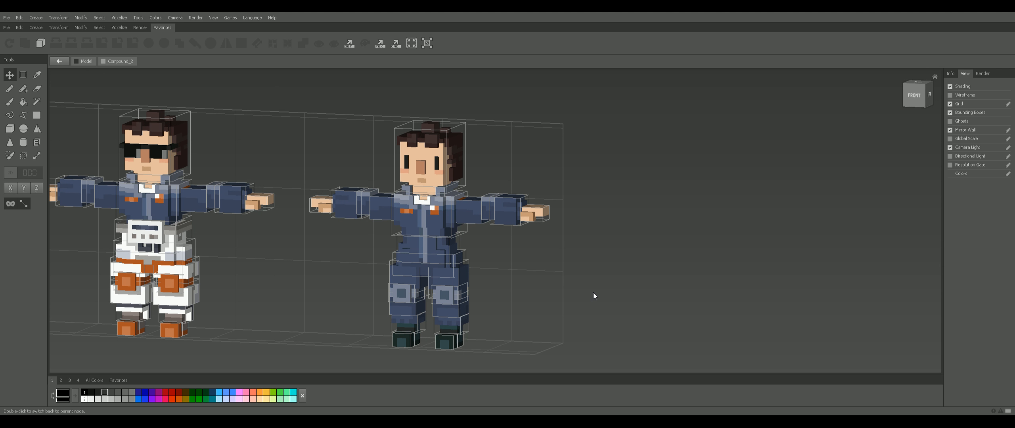
pyautogui.doubleClick(595, 294)
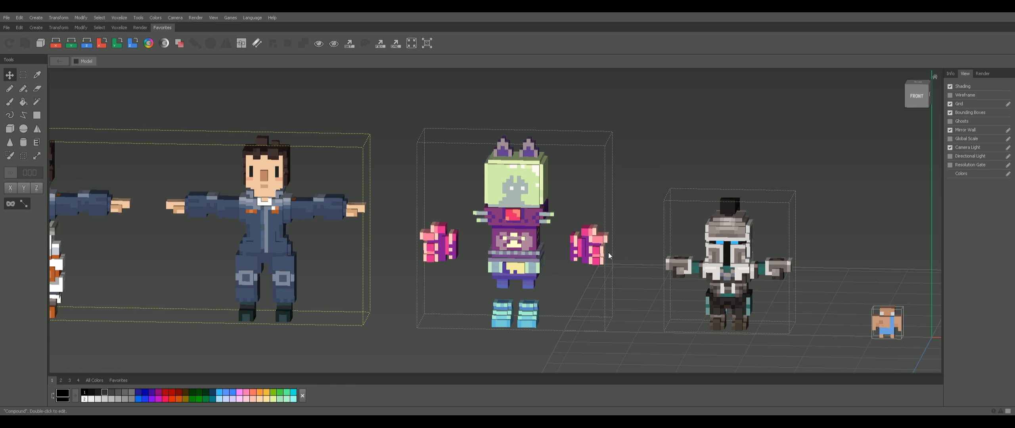
# Step: Open the armoured knight's compound object, view its parts at an angle, and return to the whole model
pyautogui.doubleClick(711, 255)
pyautogui.moveTo(723, 252); pyautogui.dragTo(626, 264, button='right')
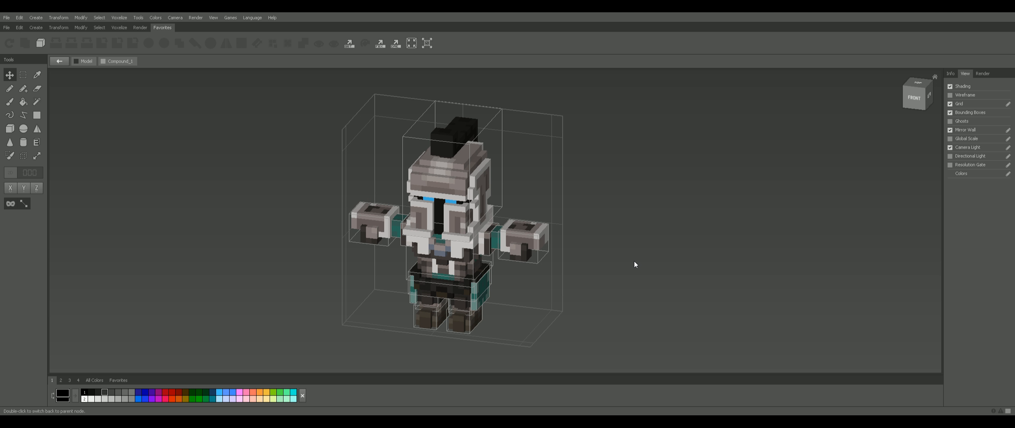
pyautogui.doubleClick(635, 265)
# Step: Open the cat-eared figure's compound object and move both of its pink fists upward together
pyautogui.doubleClick(484, 242)
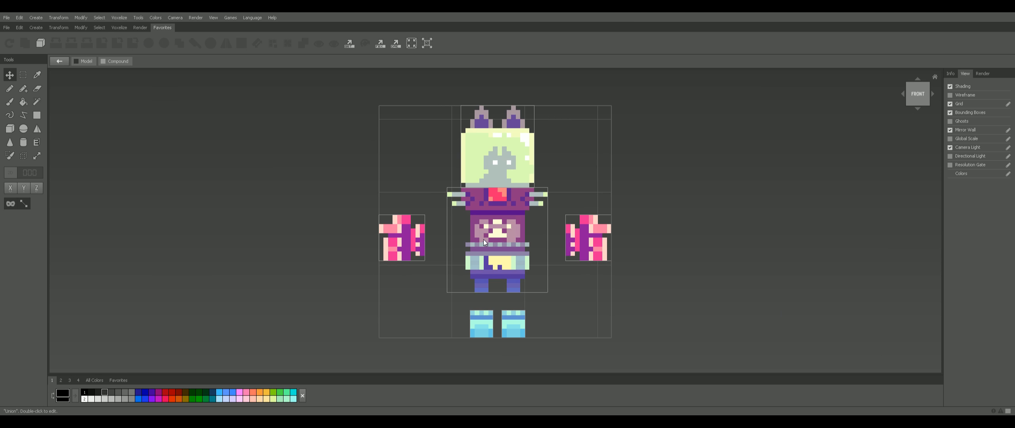
pyautogui.scroll(5, 565, 238)
pyautogui.moveTo(575, 239); pyautogui.dragTo(551, 242, button='middle')
pyautogui.scroll(-5, 551, 241)
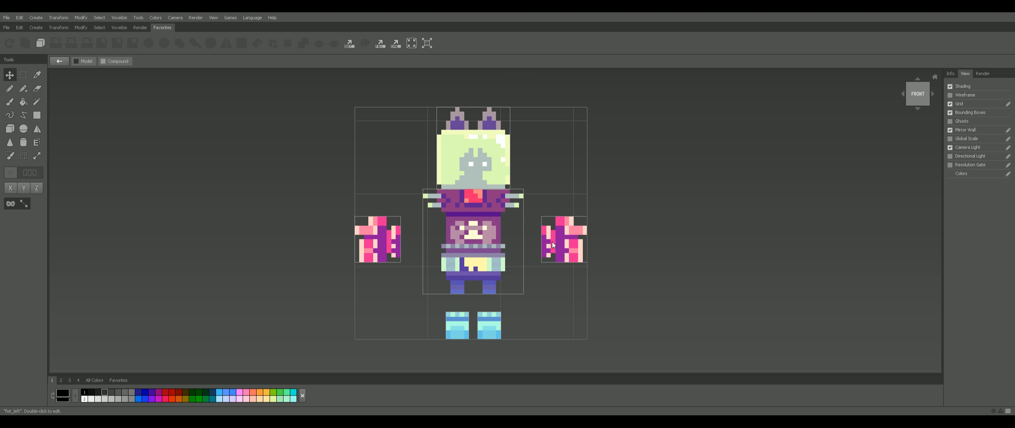
pyautogui.click(554, 246)
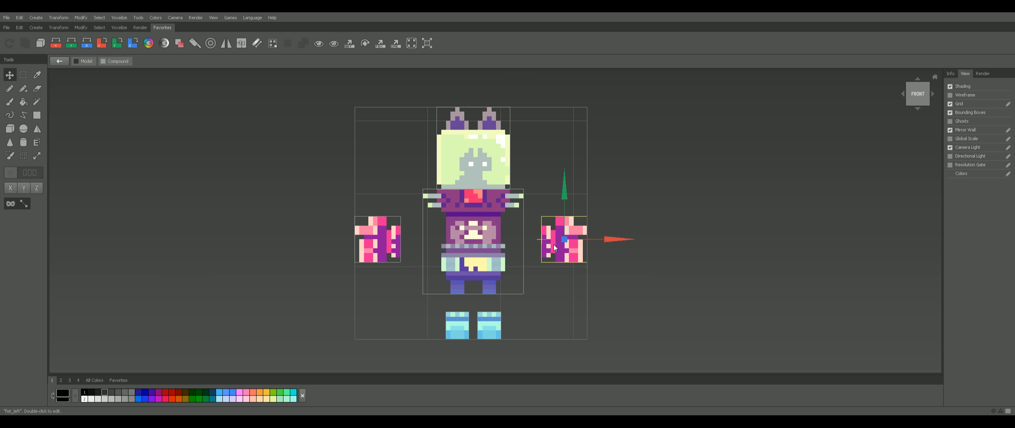
pyautogui.keyDown('shift'); pyautogui.click(379, 248); pyautogui.keyUp('shift')
pyautogui.moveTo(473, 195); pyautogui.dragTo(470, 172)
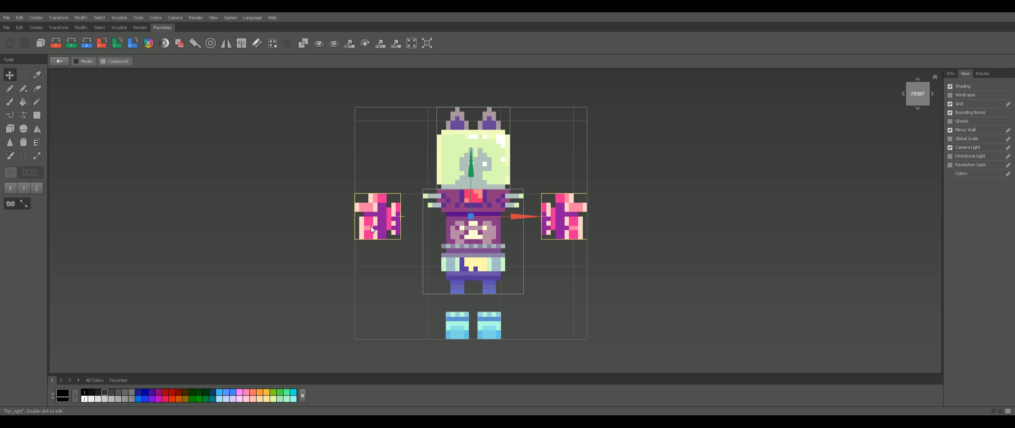
# Step: Select the cat-eared figure's head and examine it from the front and at an angle
pyautogui.click(482, 167)
pyautogui.scroll(4, 495, 197)
pyautogui.moveTo(487, 191); pyautogui.dragTo(477, 209, button='middle')
pyautogui.scroll(-3, 476, 178)
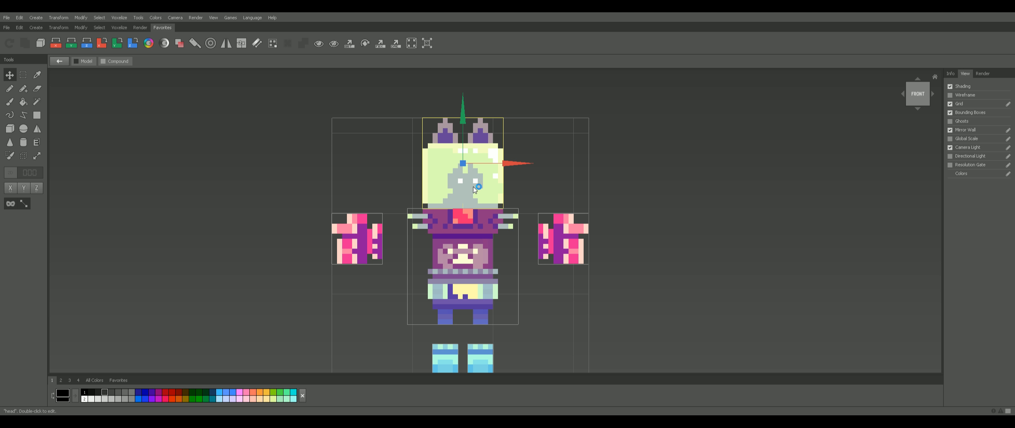
pyautogui.scroll(-2, 476, 191)
pyautogui.moveTo(518, 264); pyautogui.dragTo(483, 293, button='right')
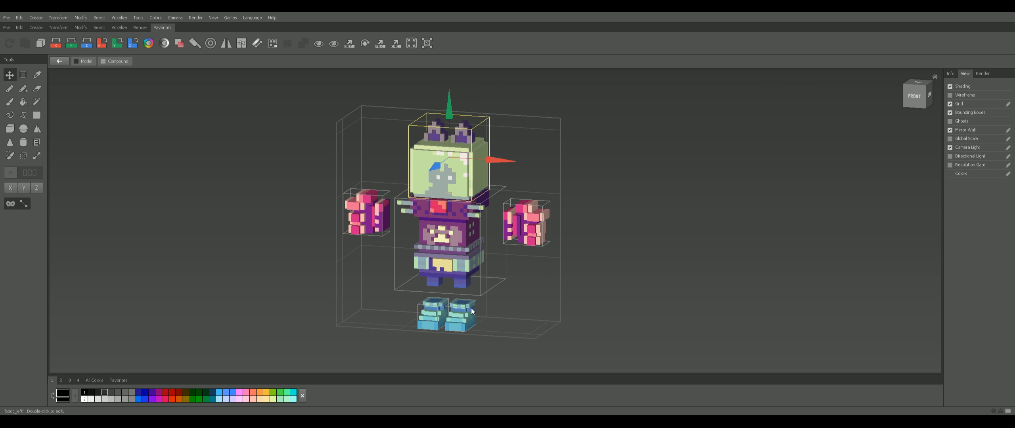
# Step: Box-select the cat-eared figure's two boots, clear the selection, and leave its compound object after viewing it from different angles
pyautogui.moveTo(475, 308); pyautogui.dragTo(389, 342)
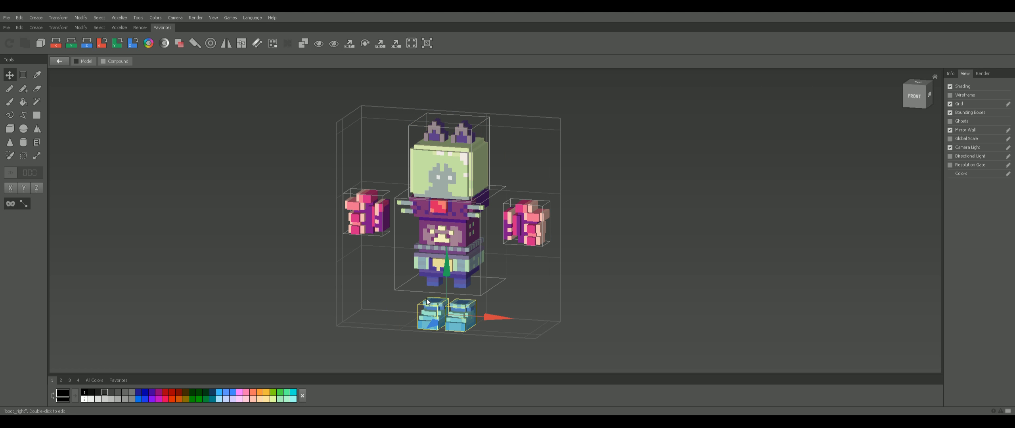
pyautogui.click(912, 96)
pyautogui.moveTo(418, 290); pyautogui.dragTo(441, 290)
pyautogui.moveTo(523, 271); pyautogui.dragTo(518, 281, button='middle')
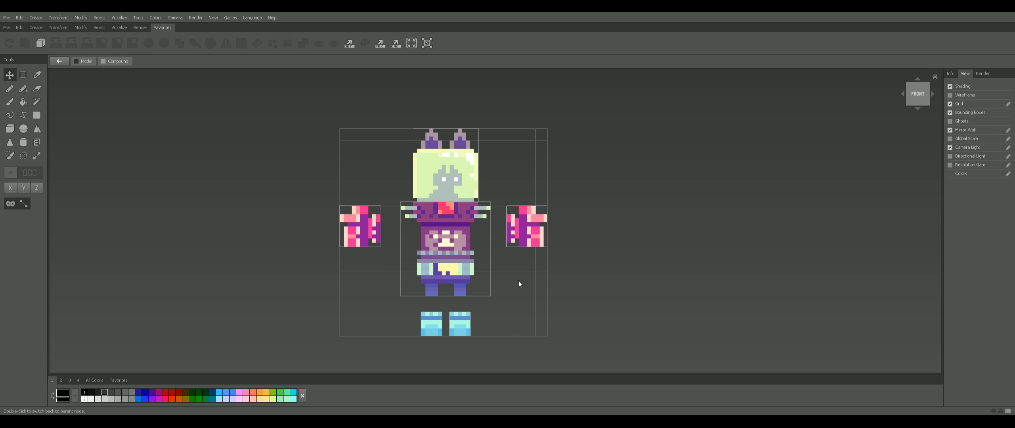
pyautogui.moveTo(519, 281)
pyautogui.mouseDown(button='right')
pyautogui.moveTo(500, 294)
pyautogui.moveTo(518, 286)
pyautogui.mouseUp(button='right')
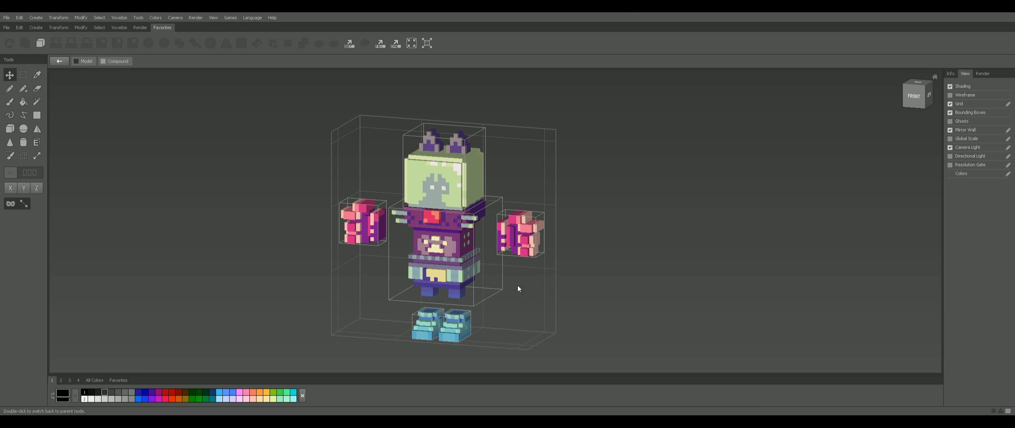
pyautogui.click(917, 102)
pyautogui.doubleClick(642, 251)
# Step: Open the small brown-and-blue box figure beside the knight and return to the whole model
pyautogui.moveTo(643, 252); pyautogui.dragTo(635, 258, button='right')
pyautogui.moveTo(860, 320); pyautogui.dragTo(739, 311, button='middle')
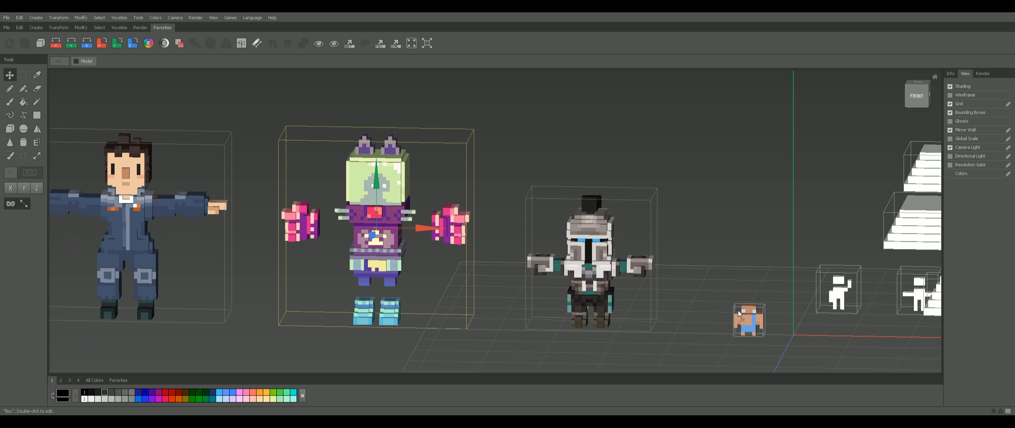
pyautogui.doubleClick(739, 313)
pyautogui.doubleClick(721, 318)
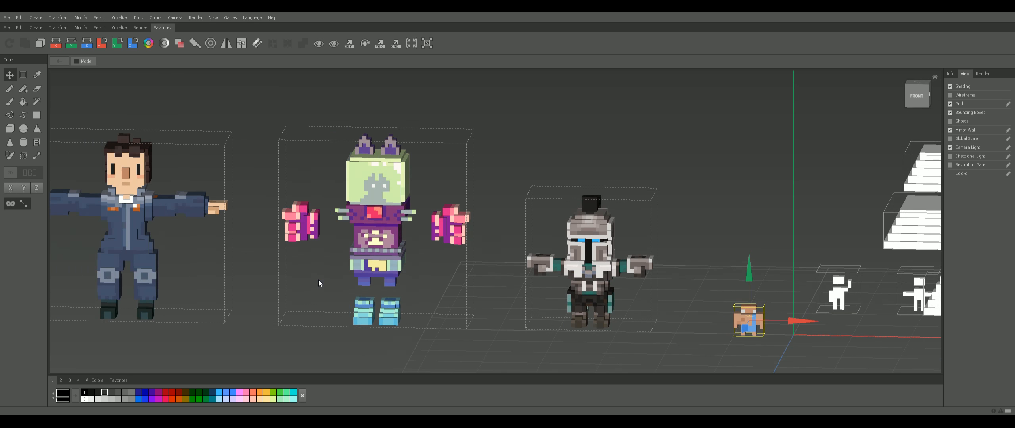
# Step: Reopen the cat-eared figure's compound object, box-select its boots, select its head, and return to the whole model
pyautogui.doubleClick(391, 242)
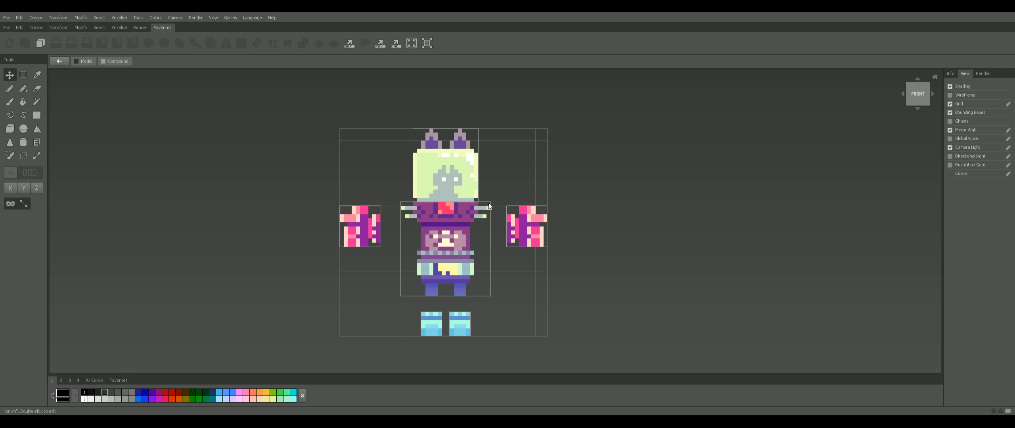
pyautogui.moveTo(485, 163); pyautogui.dragTo(450, 226)
pyautogui.moveTo(504, 370); pyautogui.dragTo(397, 323)
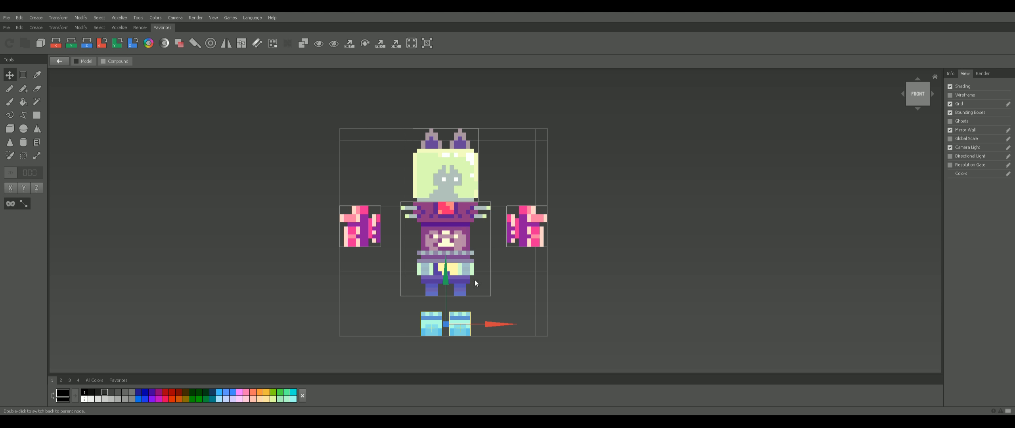
pyautogui.click(447, 193)
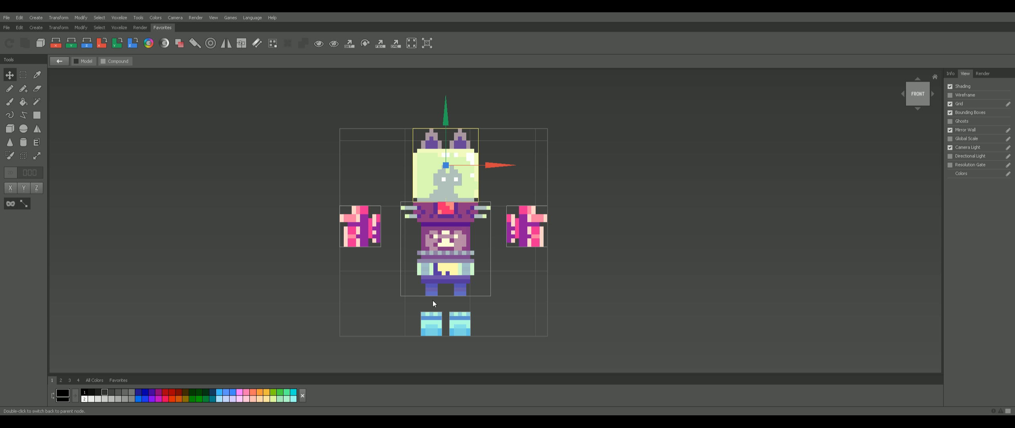
pyautogui.doubleClick(468, 303)
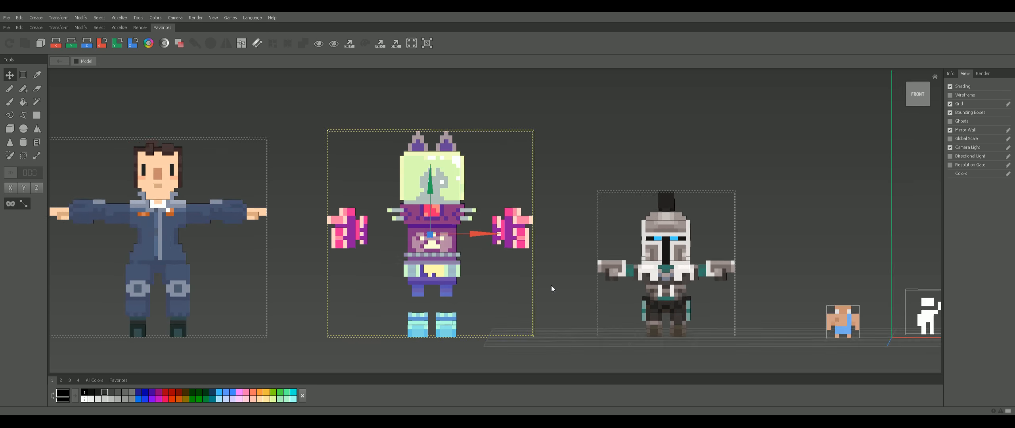
# Step: Open the knight's compound object to examine its body parts, return to the whole model's front view, and clear the selection
pyautogui.doubleClick(578, 279)
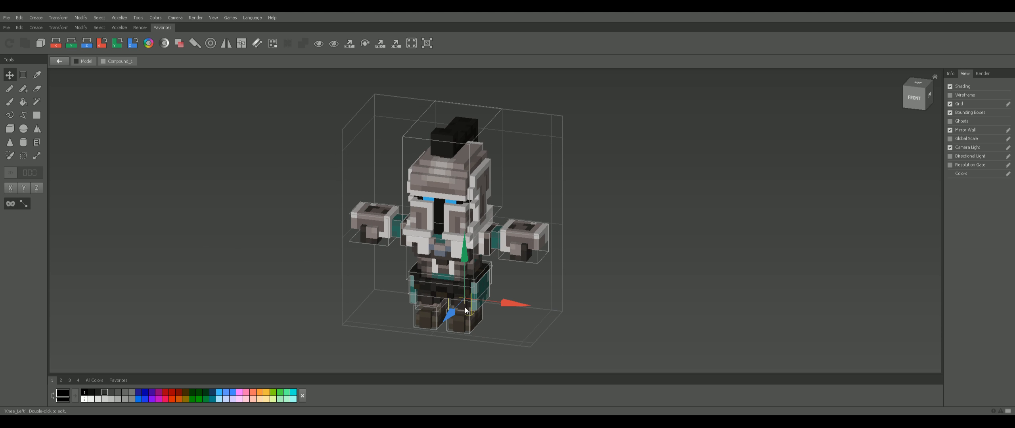
pyautogui.doubleClick(631, 310)
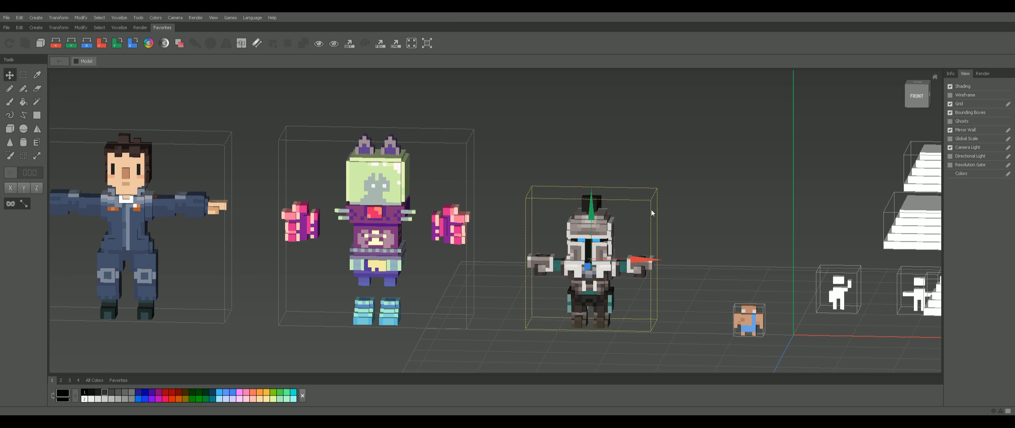
pyautogui.click(918, 95)
pyautogui.click(447, 244)
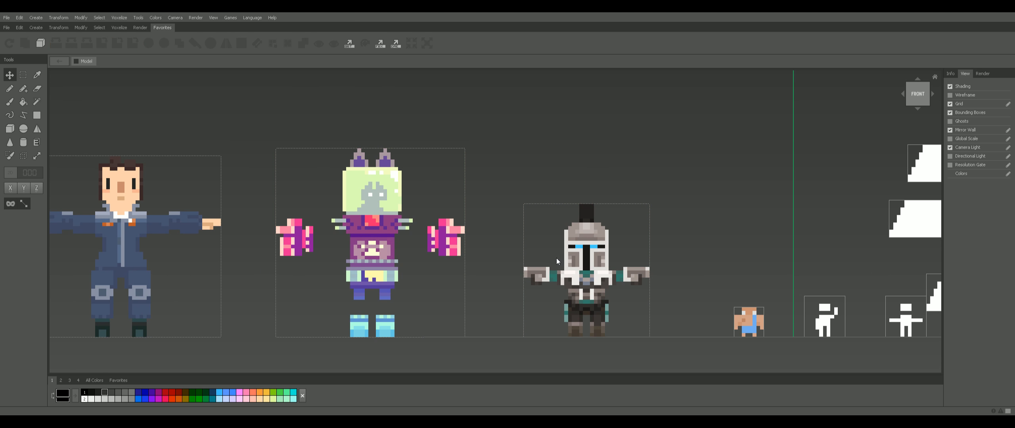
# Step: Select the knight, the cat-eared figure and the knight again to compare them, and clear the selection beside the small white figures
pyautogui.click(578, 250)
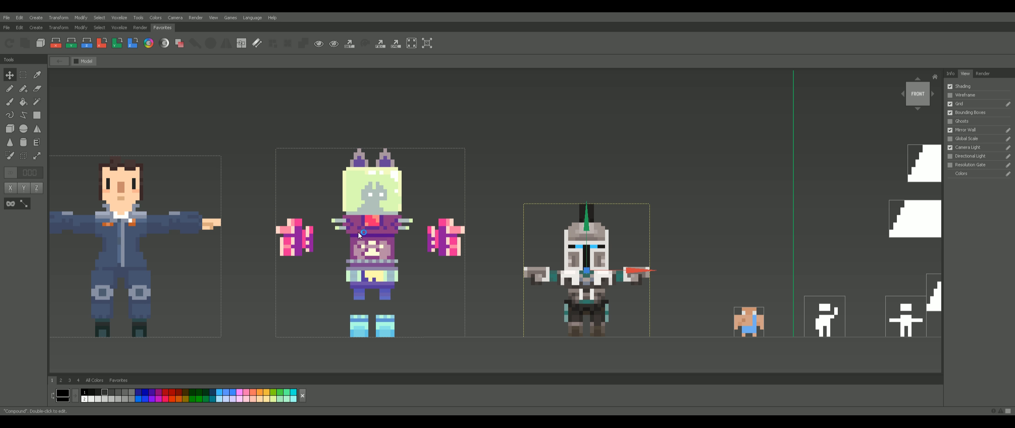
pyautogui.click(359, 233)
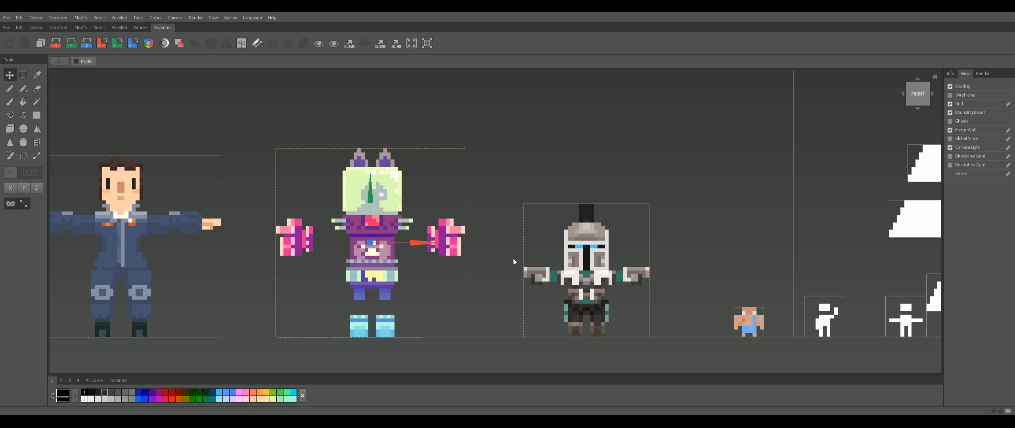
pyautogui.click(566, 265)
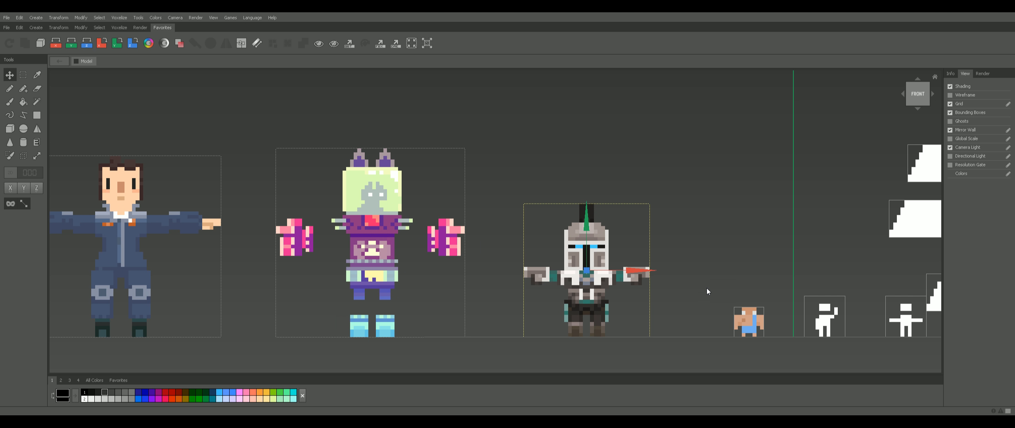
pyautogui.moveTo(732, 288); pyautogui.dragTo(567, 264, button='middle')
pyautogui.scroll(-1, 566, 264)
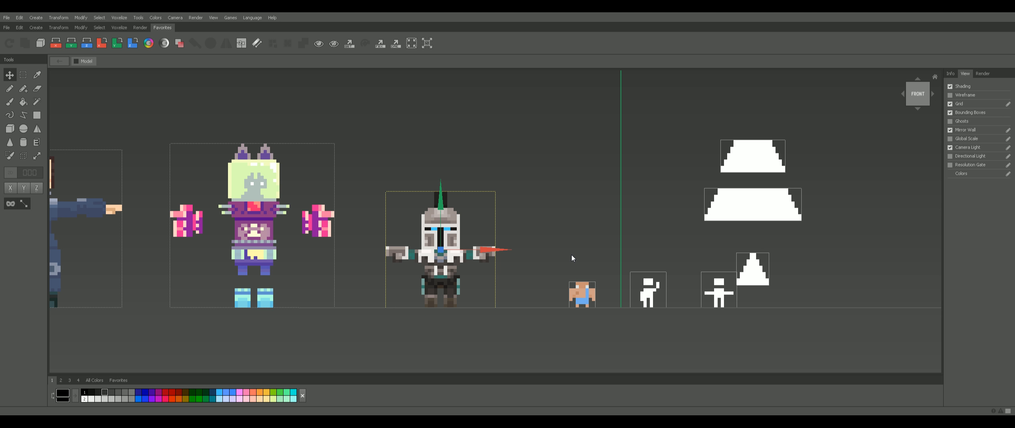
pyautogui.click(572, 256)
pyautogui.moveTo(572, 256); pyautogui.dragTo(499, 243, button='middle')
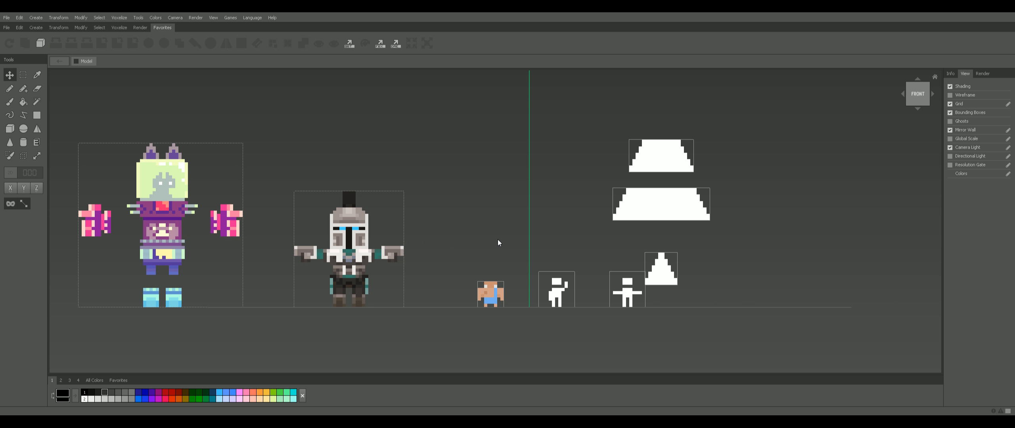